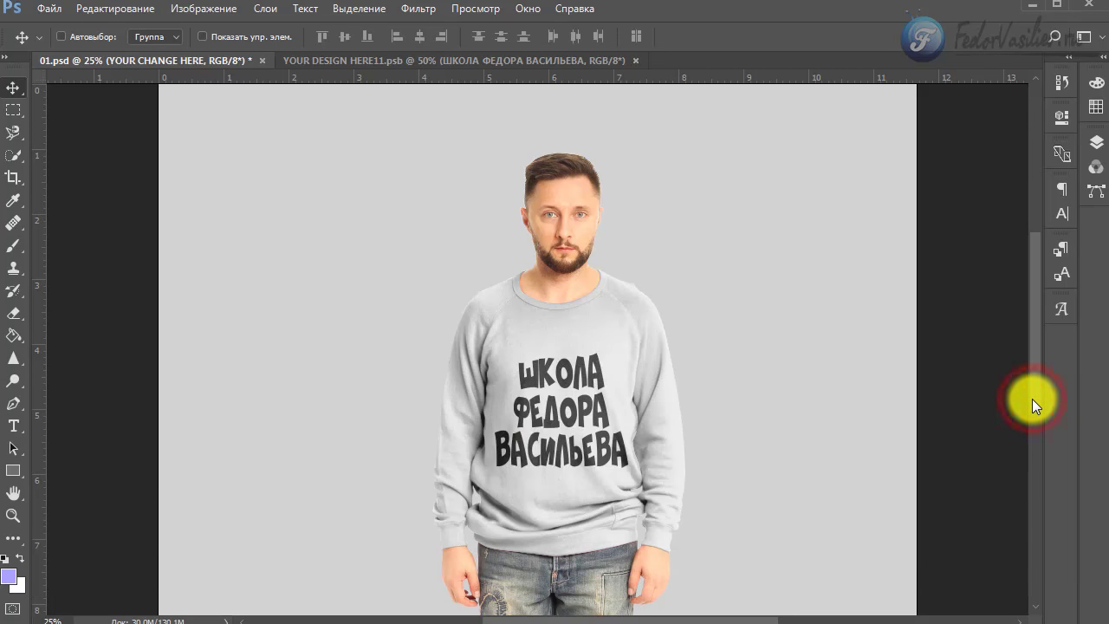
- Switch to the file folder and look over the mockup files 01.psd to 04.psd
{"action": "mouse_move", "coordinate": [1032, 399]}
{"action": "left_mouse_down"}
{"action": "mouse_move", "coordinate": [1040, 440]}
{"action": "mouse_move", "coordinate": [1036, 400]}
{"action": "mouse_move", "coordinate": [1030, 411]}
{"action": "left_mouse_up"}
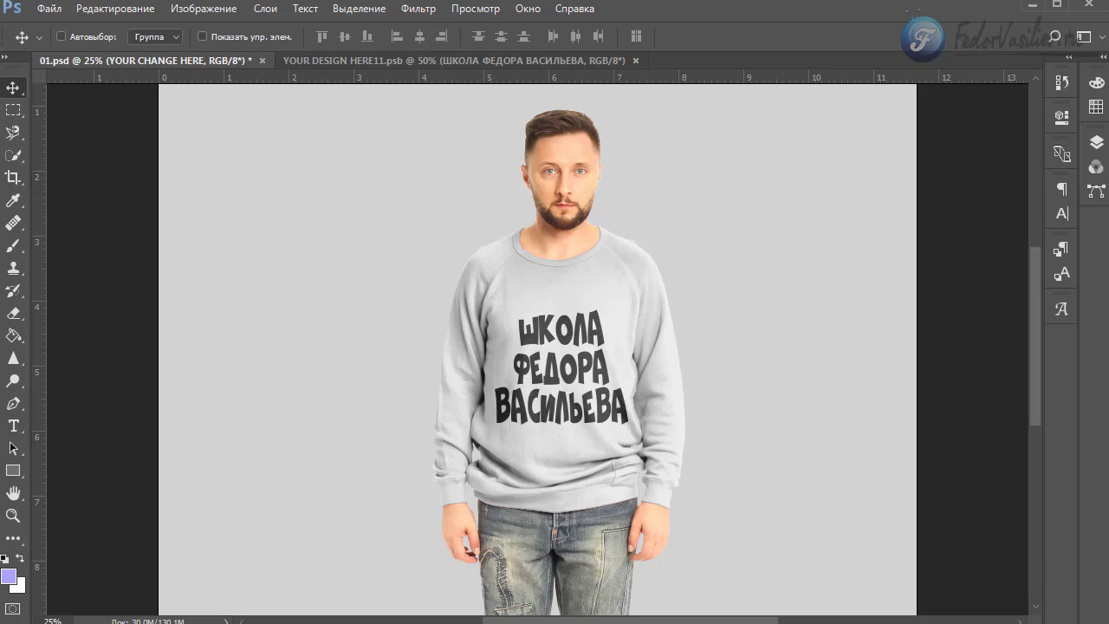
{"action": "key", "text": "alt+Tab"}
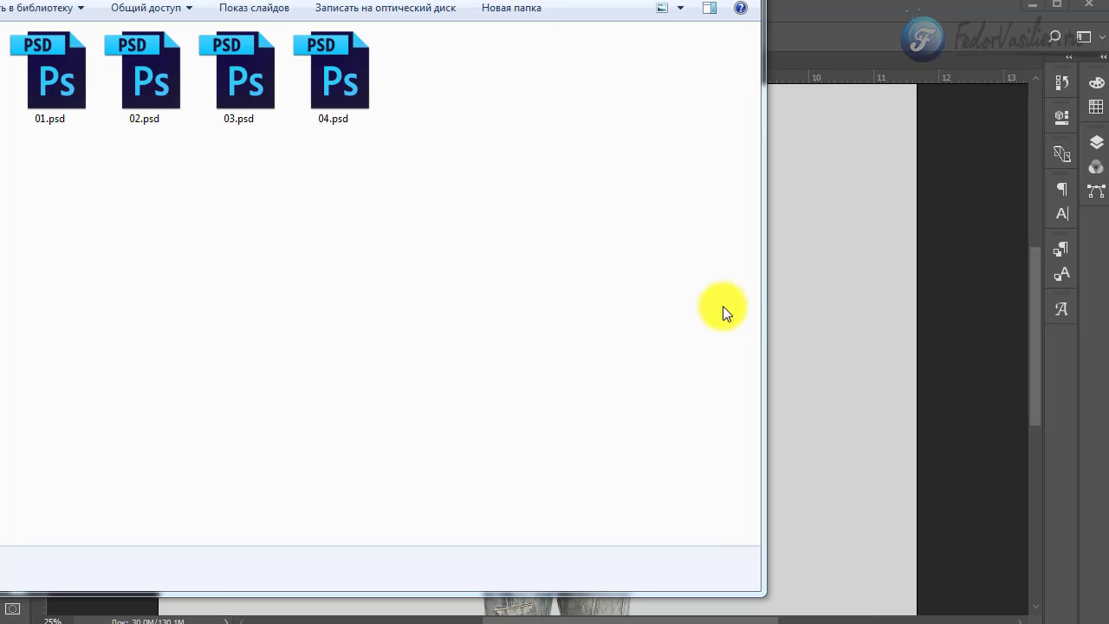
{"action": "left_click", "coordinate": [333, 104]}
{"action": "left_click", "coordinate": [148, 114]}
{"action": "left_click", "coordinate": [78, 107]}
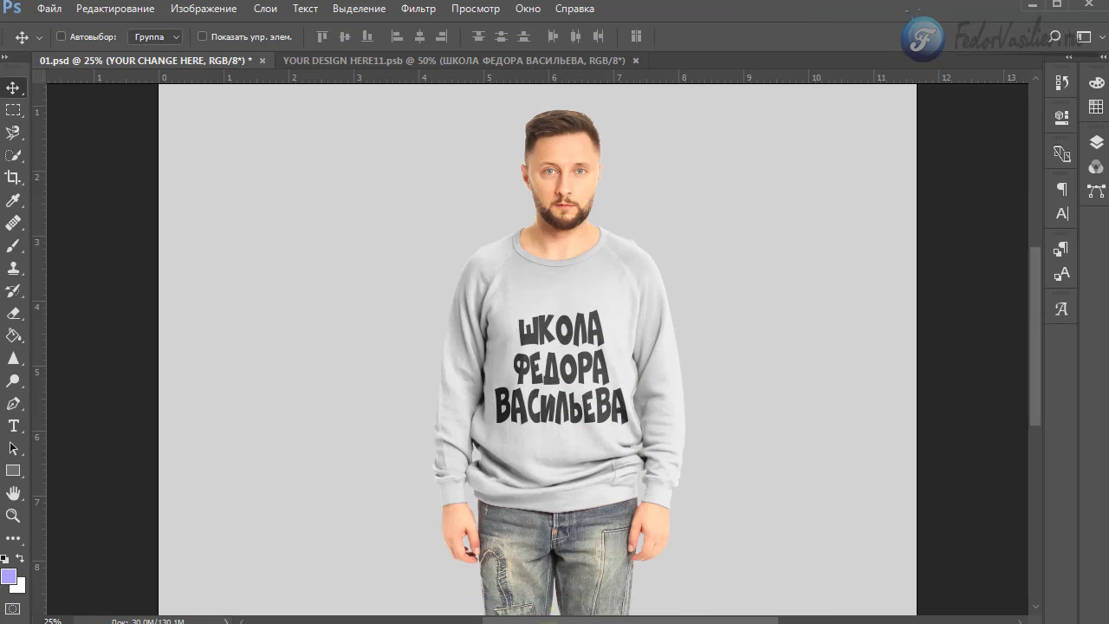
- Expand the docked panels to show the layers, and toggle the Effects group's visibility to compare the sweatshirt with and without shading
{"action": "left_click_drag", "start_coordinate": [577, 618], "coordinate": [625, 617]}
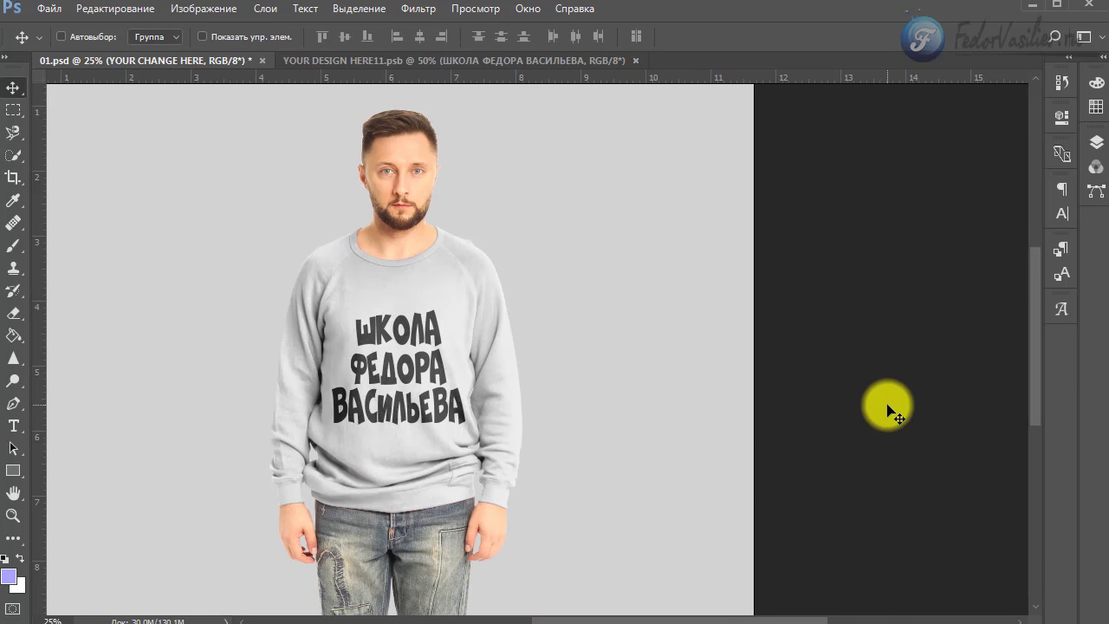
{"action": "left_click", "coordinate": [1097, 59]}
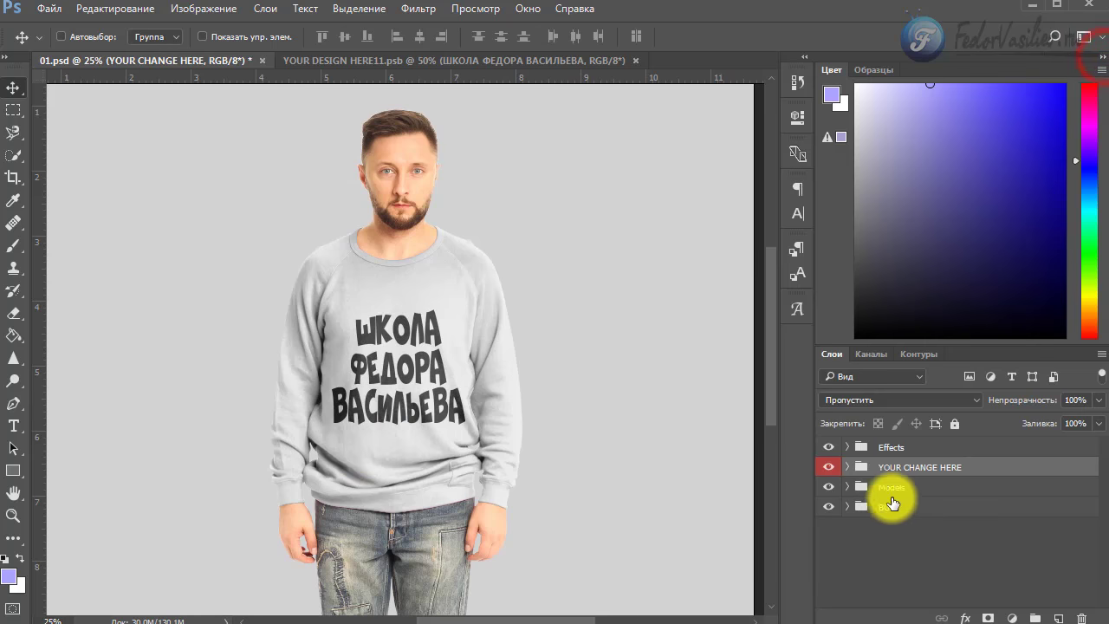
{"action": "left_click", "coordinate": [830, 448]}
{"action": "left_click", "coordinate": [830, 448]}
{"action": "left_click", "coordinate": [876, 447]}
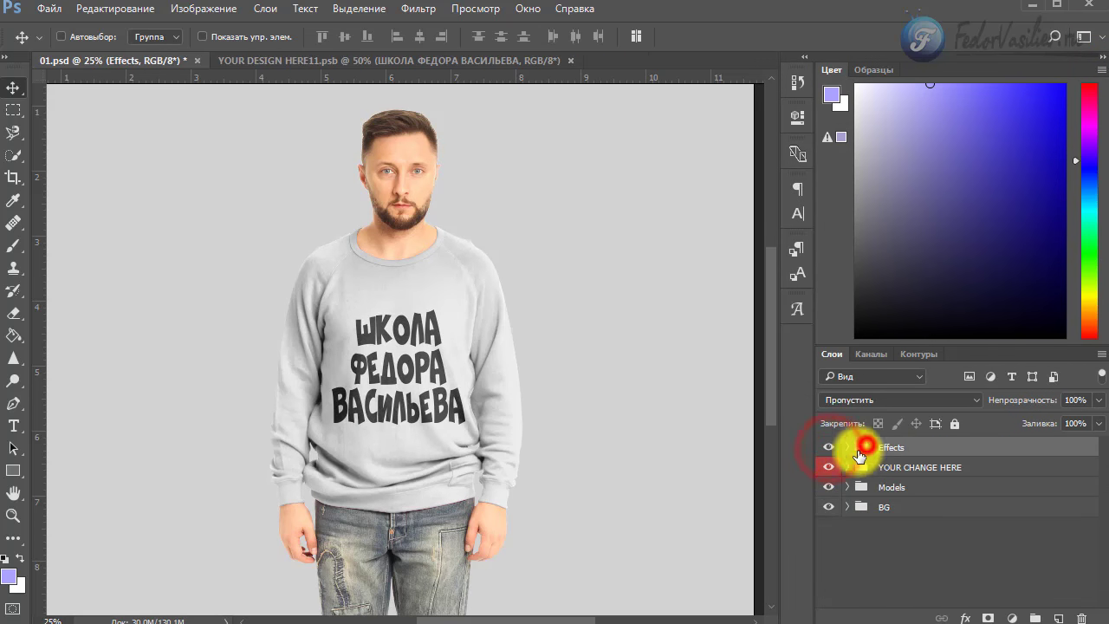
{"action": "left_click", "coordinate": [826, 448]}
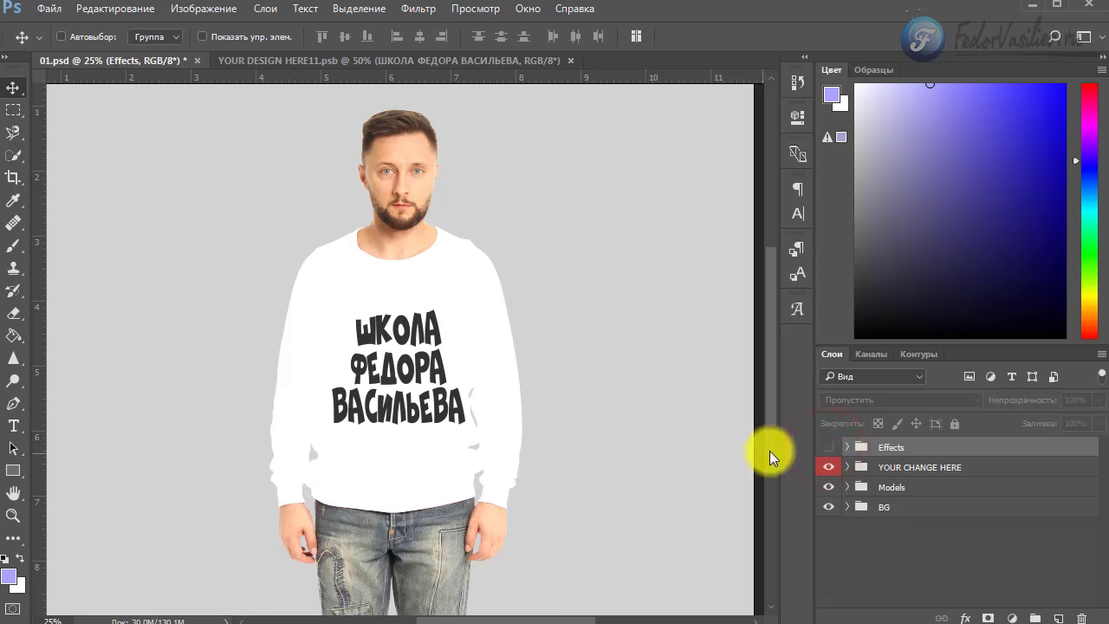
{"action": "left_click", "coordinate": [831, 448]}
- Toggle the visibility of the YOUR CHANGE HERE group to examine what it adds to the sweatshirt
{"action": "left_click", "coordinate": [829, 468]}
{"action": "left_click", "coordinate": [829, 468]}
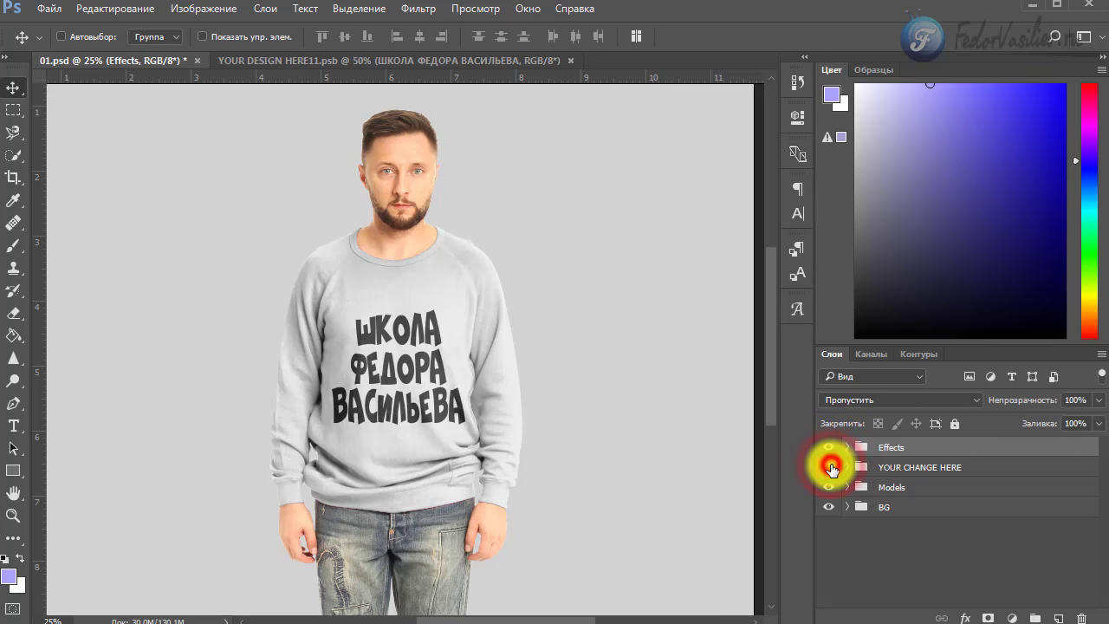
{"action": "left_click", "coordinate": [829, 468]}
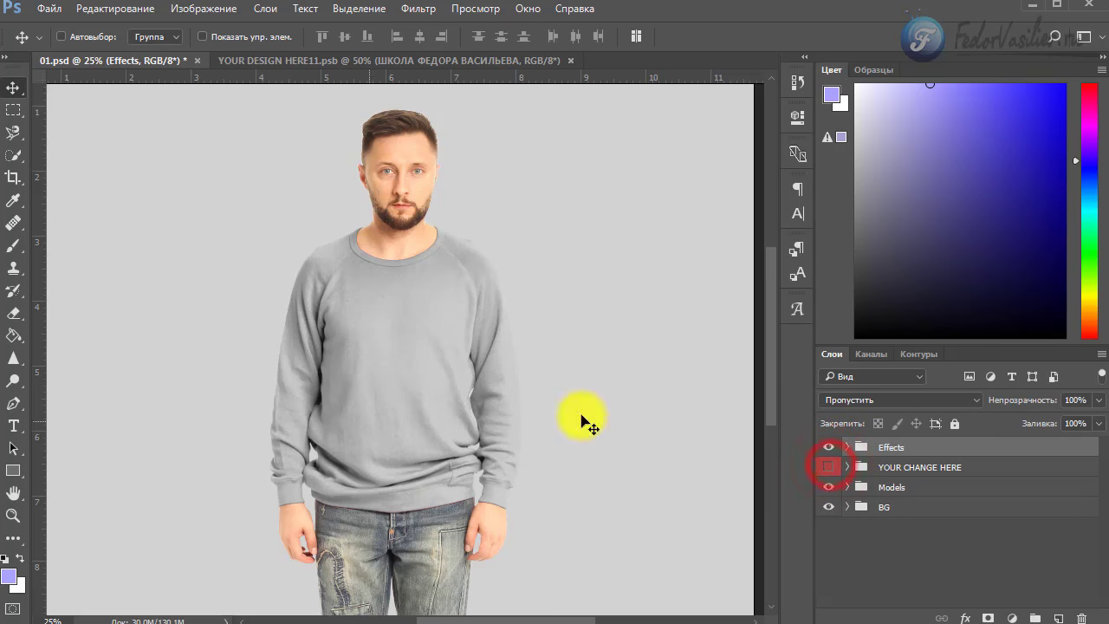
{"action": "left_click", "coordinate": [830, 467]}
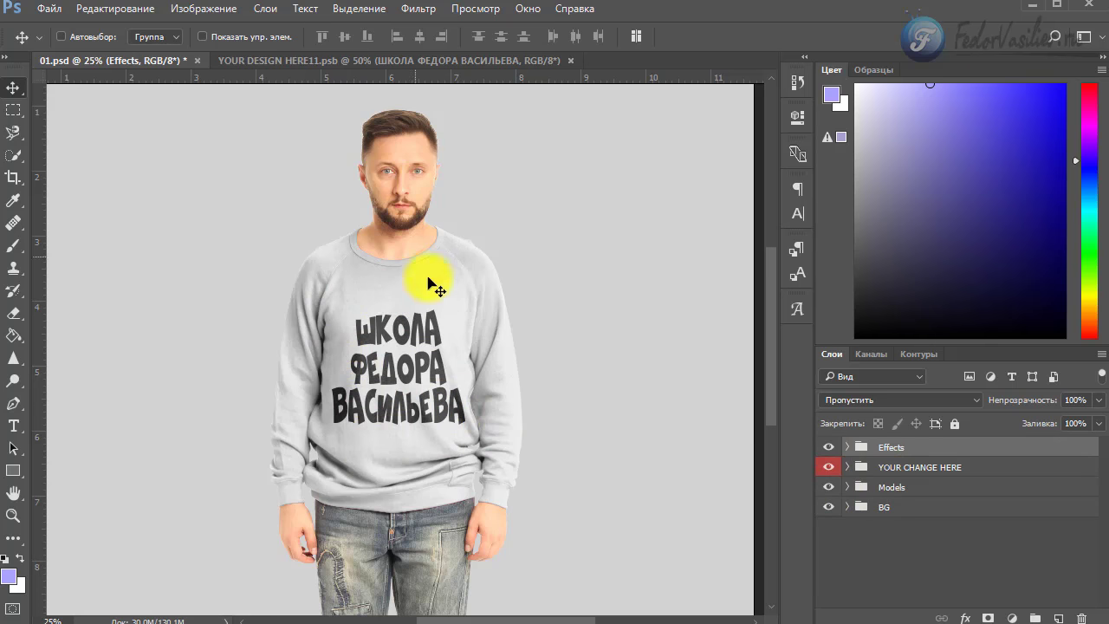
- Hide and show the Models group to examine which part of the mockup it contains
{"action": "left_click", "coordinate": [829, 487]}
{"action": "left_click", "coordinate": [829, 487]}
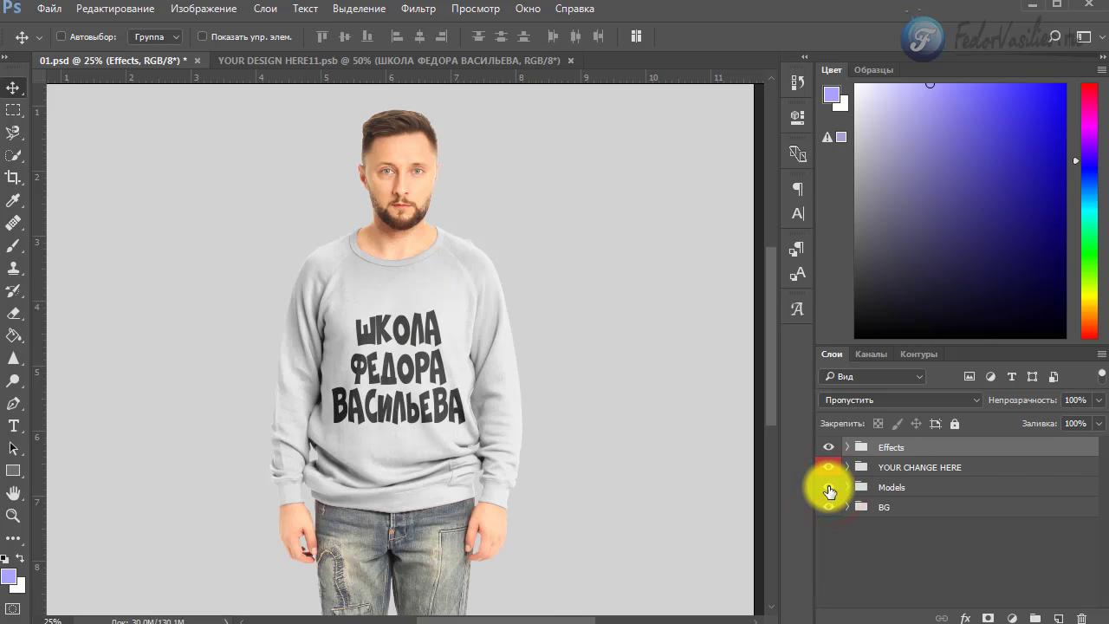
{"action": "left_click", "coordinate": [829, 488]}
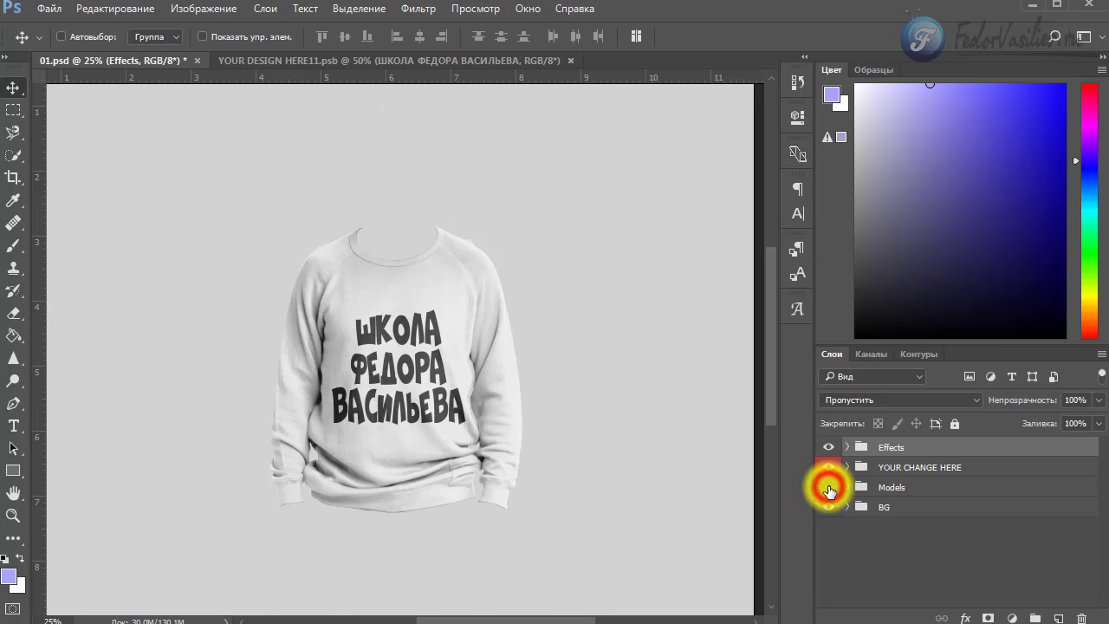
{"action": "left_click", "coordinate": [829, 489]}
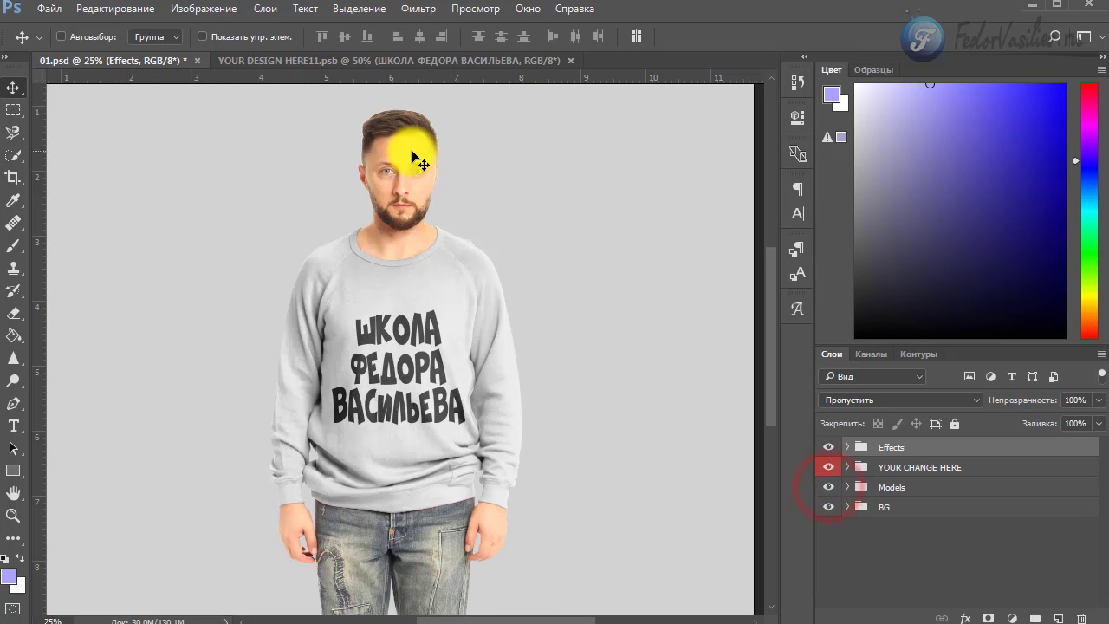
- Hide and show the BG group to examine the mockup with and without its background
{"action": "left_click", "coordinate": [829, 508]}
{"action": "left_click", "coordinate": [830, 508]}
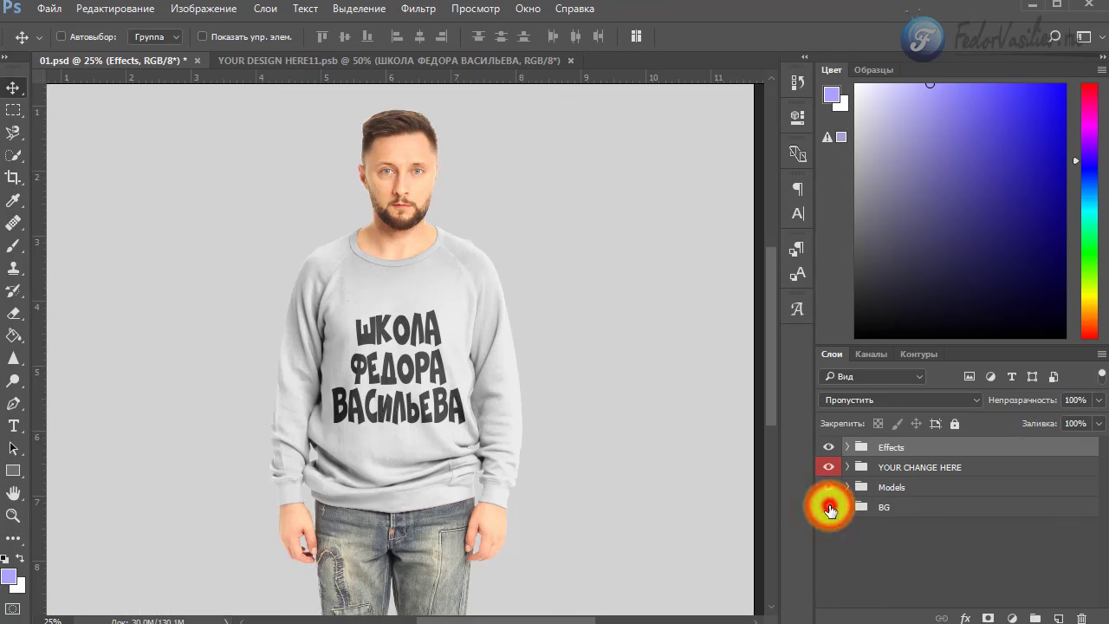
{"action": "left_click", "coordinate": [829, 508]}
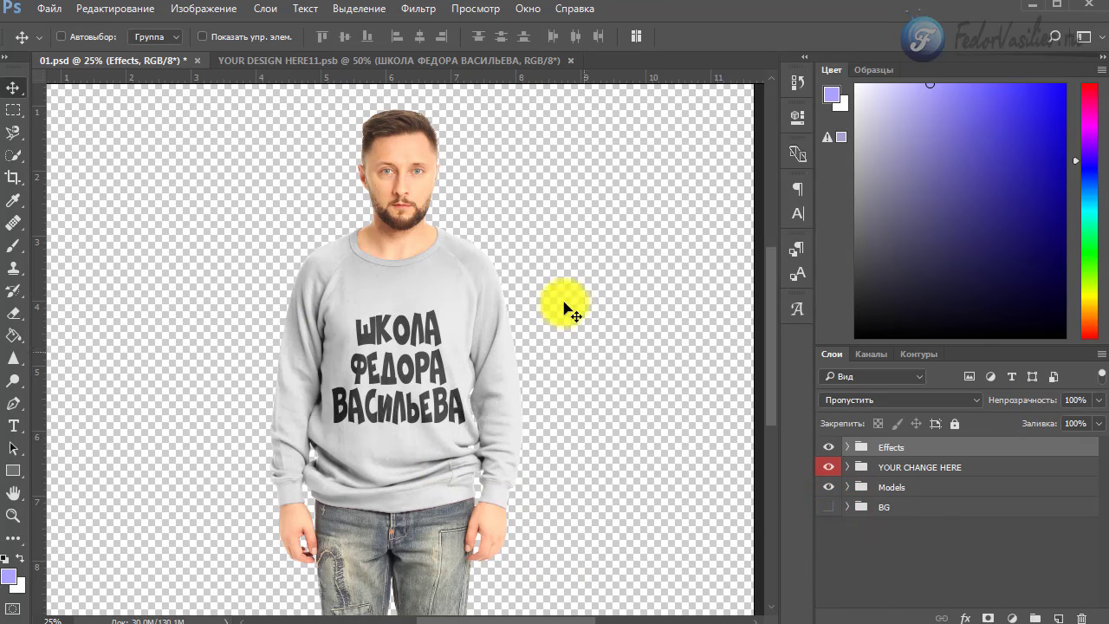
{"action": "left_click", "coordinate": [829, 508]}
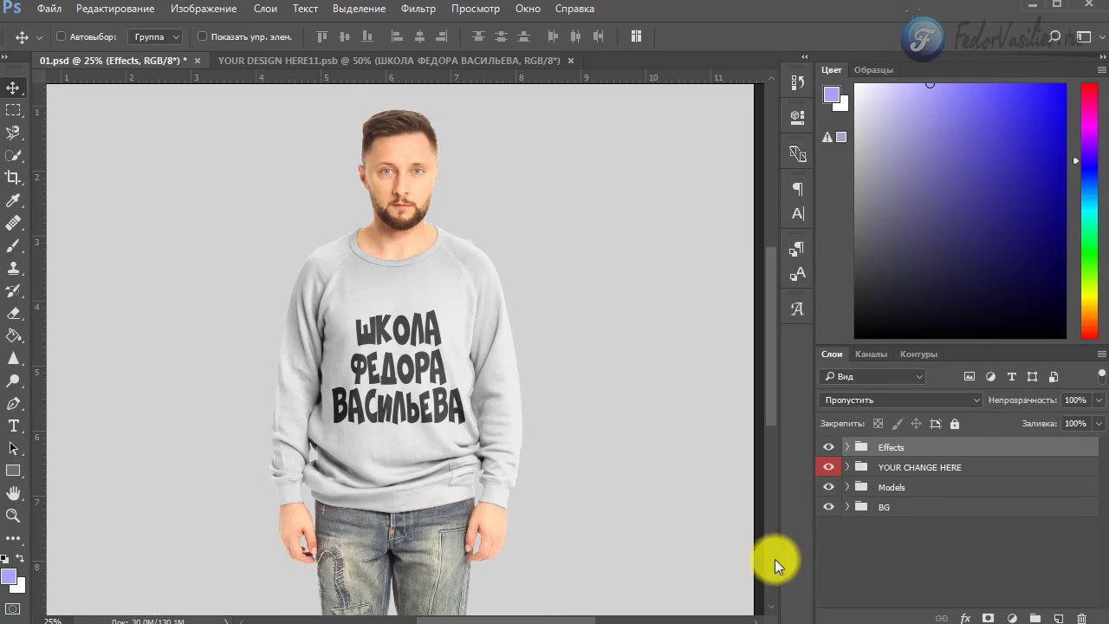
- Recolour the BG shape layer inside the BG group to red ff2929 and collapse the group again
{"action": "left_click", "coordinate": [846, 511]}
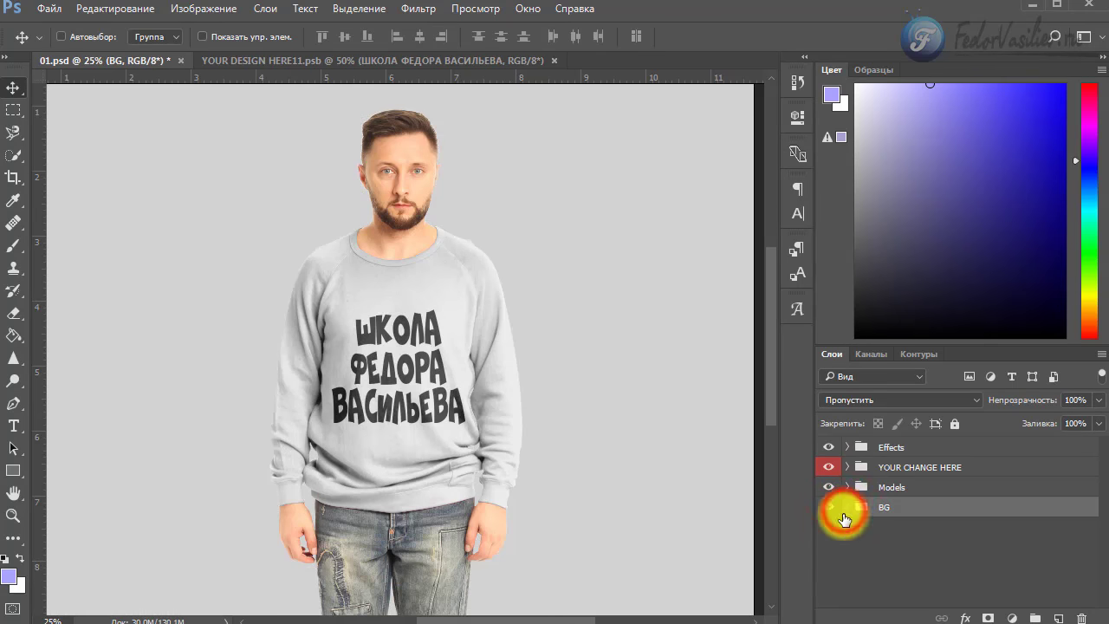
{"action": "left_click", "coordinate": [871, 527]}
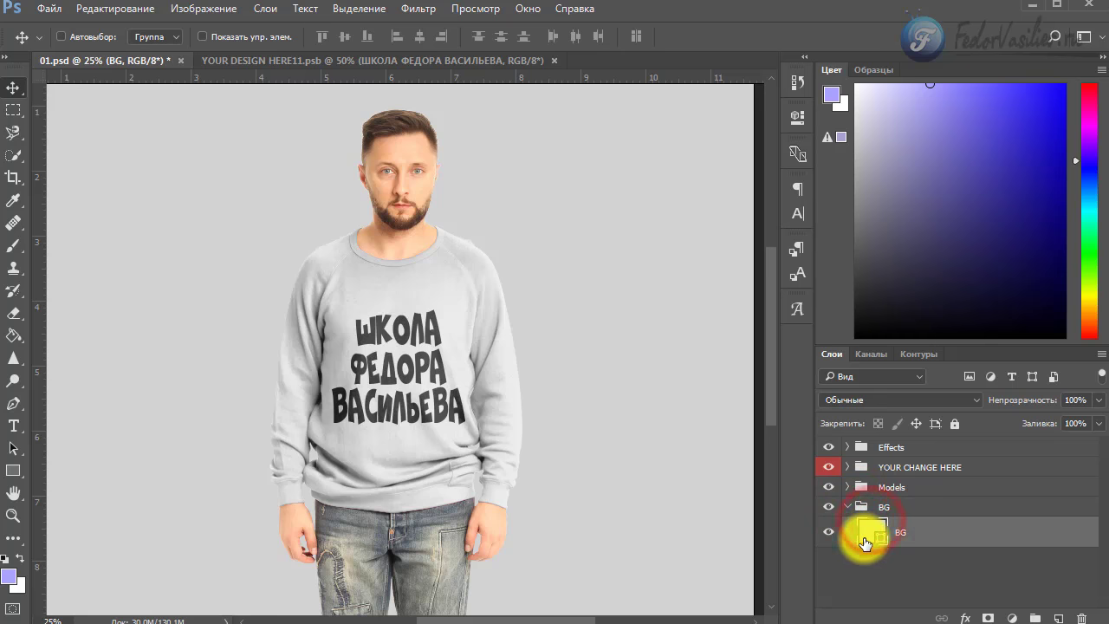
{"action": "double_click", "coordinate": [871, 536]}
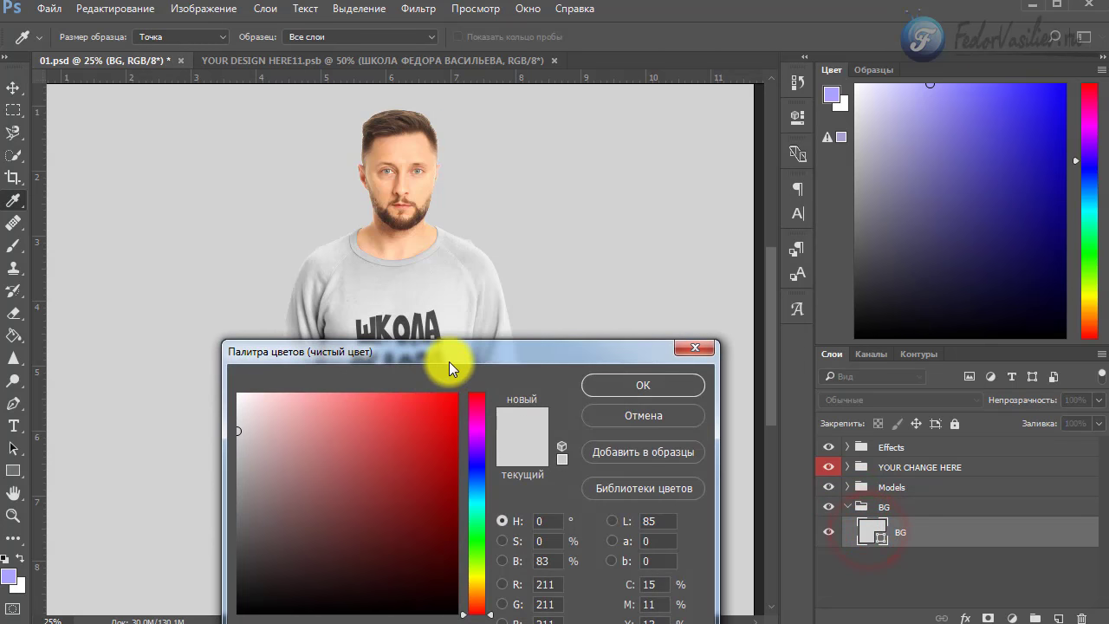
{"action": "left_click_drag", "start_coordinate": [446, 365], "coordinate": [760, 174]}
{"action": "left_click", "coordinate": [639, 215]}
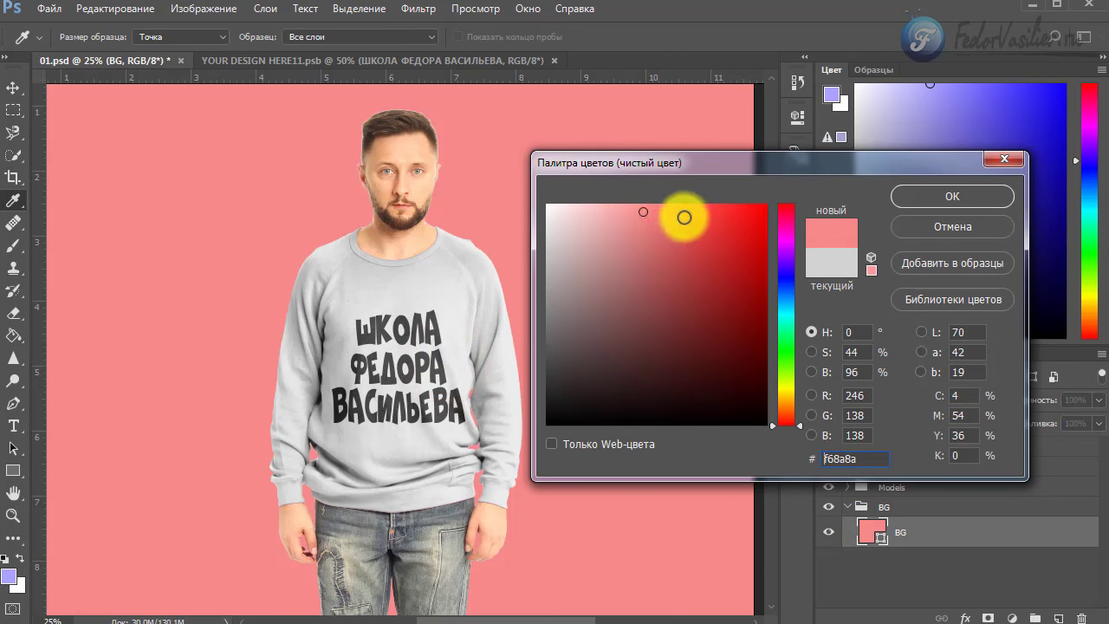
{"action": "left_click_drag", "start_coordinate": [684, 217], "coordinate": [515, 174]}
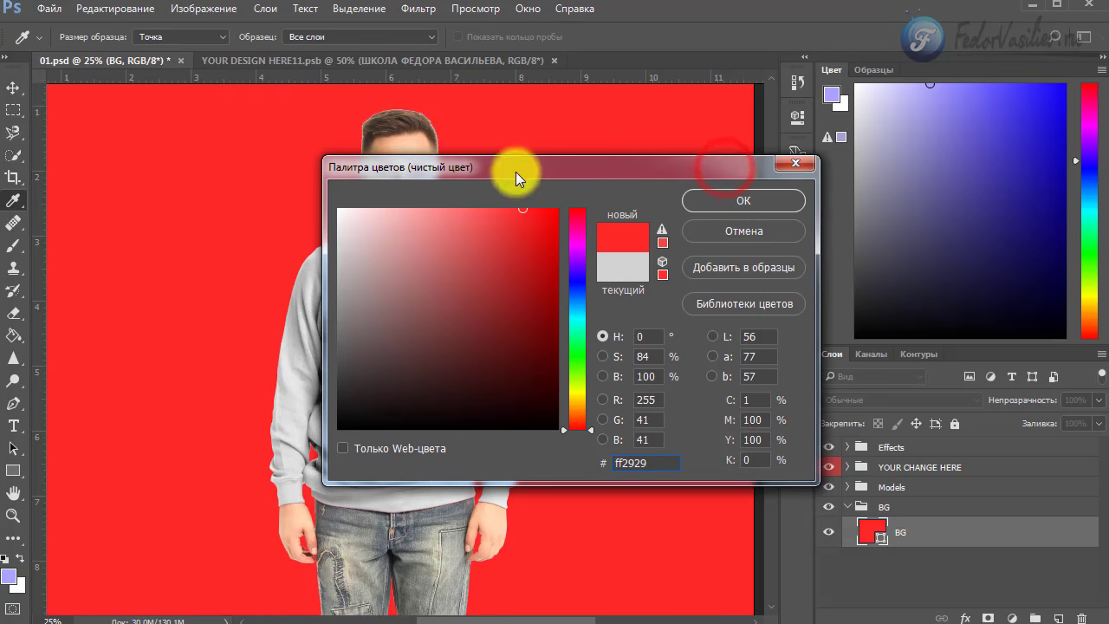
{"action": "left_click", "coordinate": [748, 213]}
{"action": "left_click", "coordinate": [855, 510]}
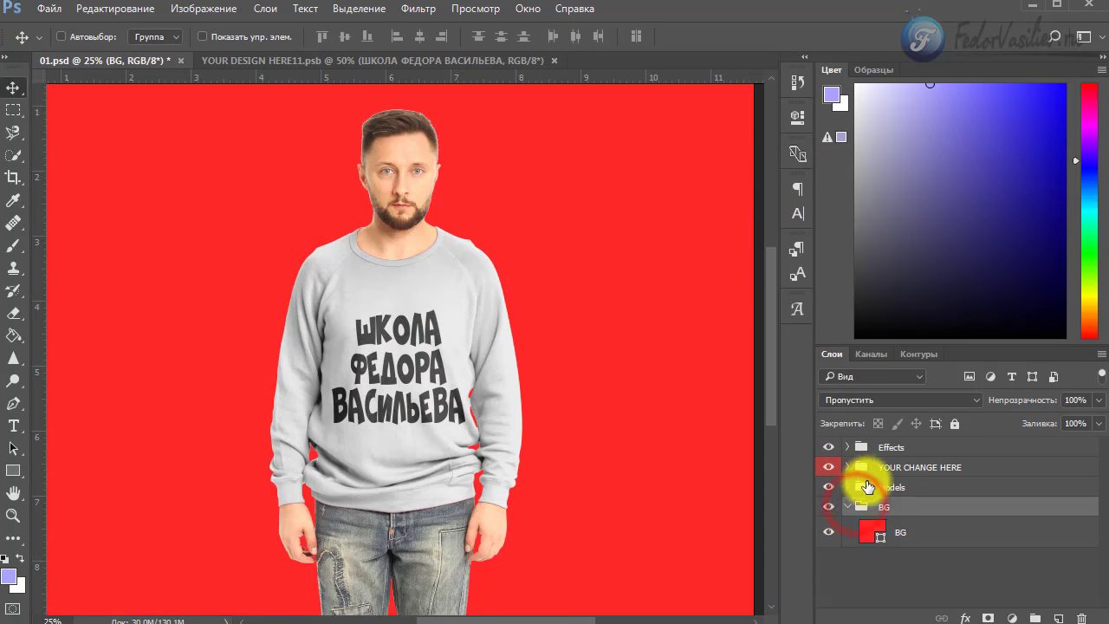
{"action": "left_click", "coordinate": [848, 515]}
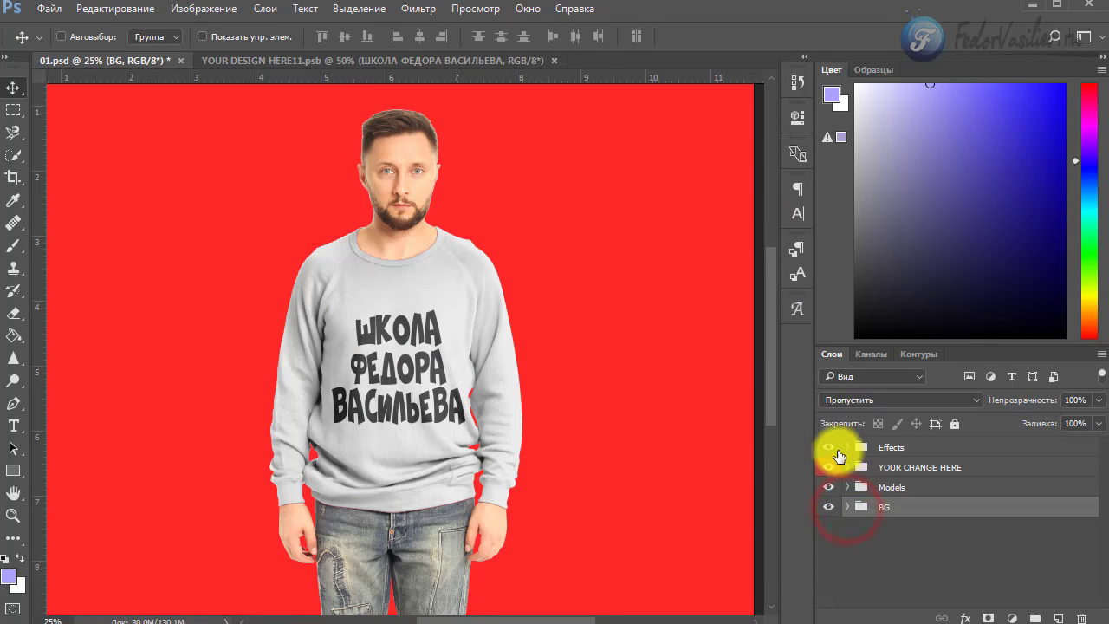
- Expand the Effects group and toggle the visibility of the group and its Darken layer to compare their influence on the sweatshirt
{"action": "left_click", "coordinate": [834, 449]}
{"action": "left_click", "coordinate": [834, 449]}
{"action": "left_click", "coordinate": [858, 449]}
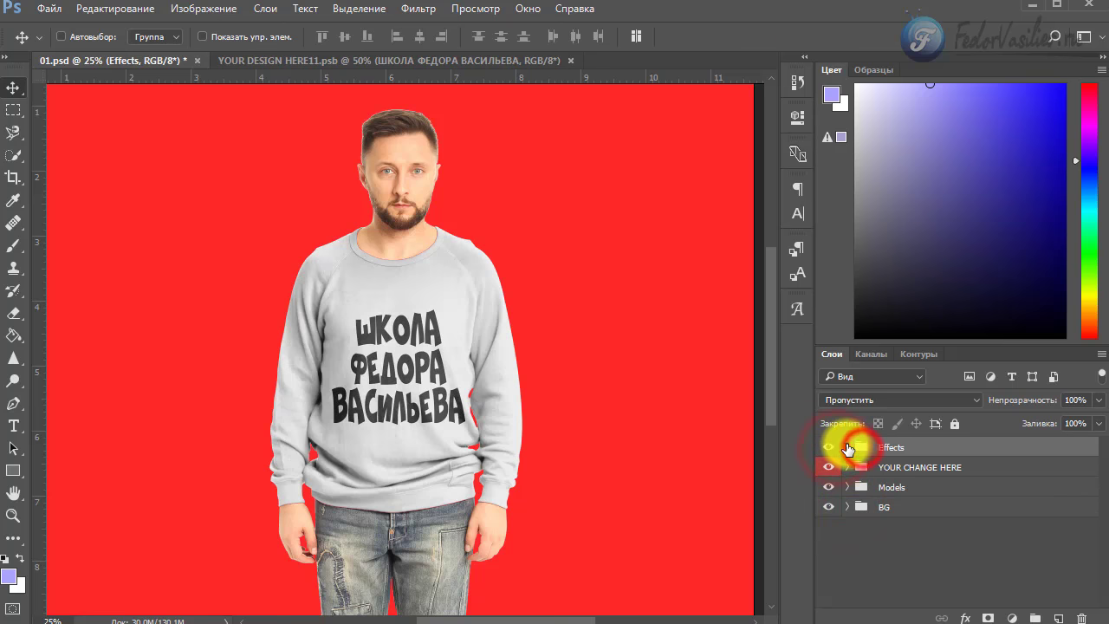
{"action": "left_click", "coordinate": [848, 448]}
{"action": "left_click", "coordinate": [882, 471]}
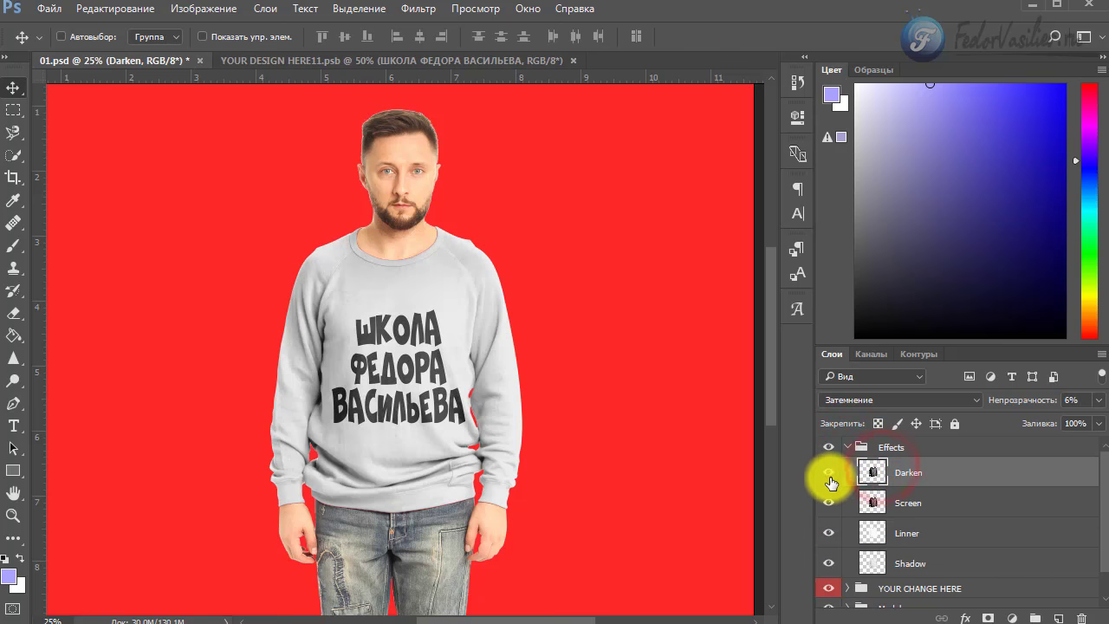
{"action": "left_click", "coordinate": [830, 475]}
{"action": "left_click", "coordinate": [829, 475]}
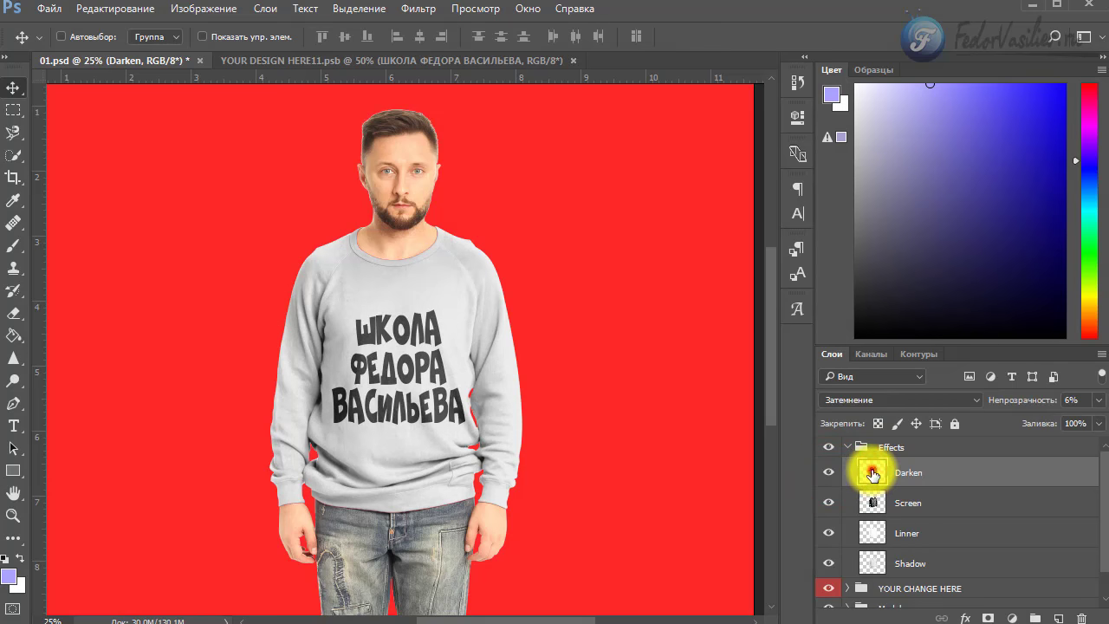
- Try several preset gradients as a Gradient Overlay on the Darken layer and discard the layer style
{"action": "double_click", "coordinate": [872, 473]}
{"action": "left_click_drag", "start_coordinate": [484, 227], "coordinate": [635, 81]}
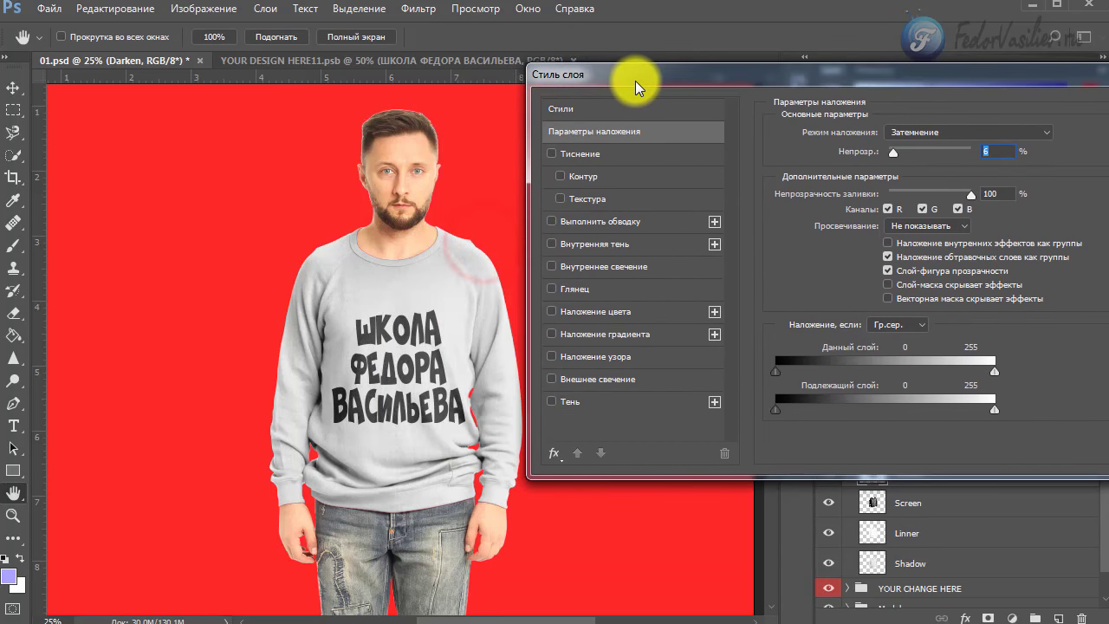
{"action": "left_click", "coordinate": [626, 338]}
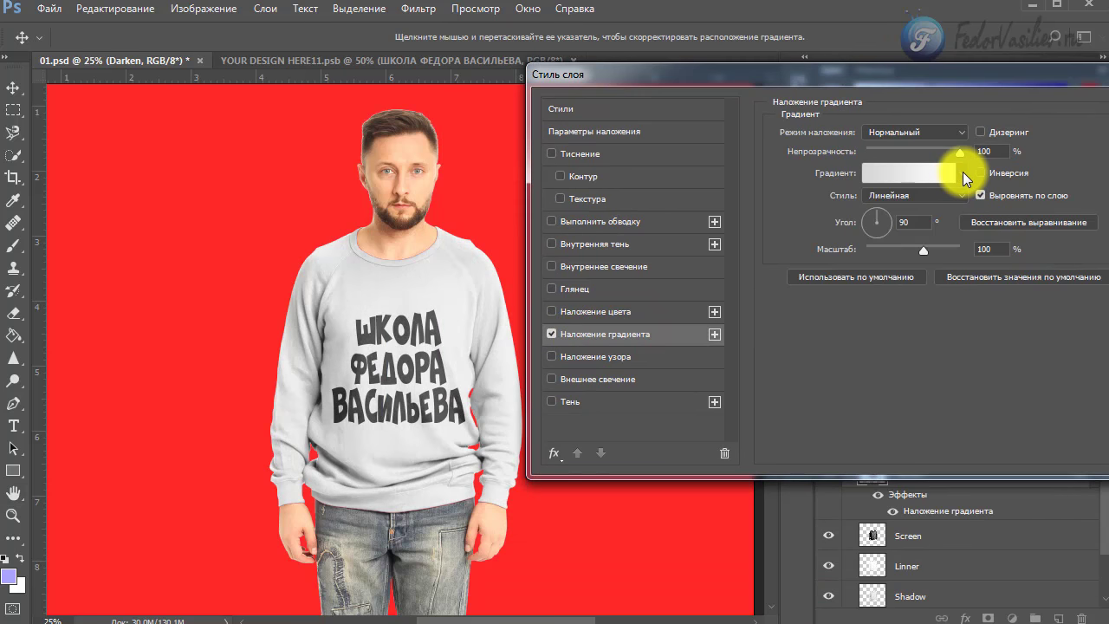
{"action": "left_click", "coordinate": [963, 175]}
{"action": "left_click", "coordinate": [845, 210]}
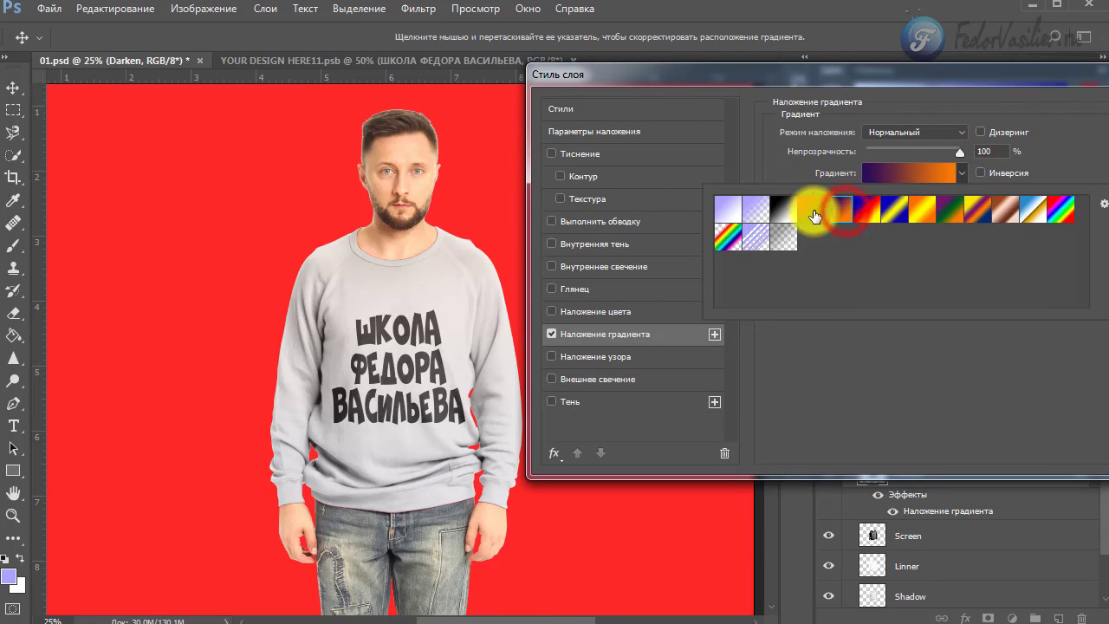
{"action": "left_click", "coordinate": [811, 211]}
{"action": "left_click", "coordinate": [868, 211]}
{"action": "left_click", "coordinate": [902, 213]}
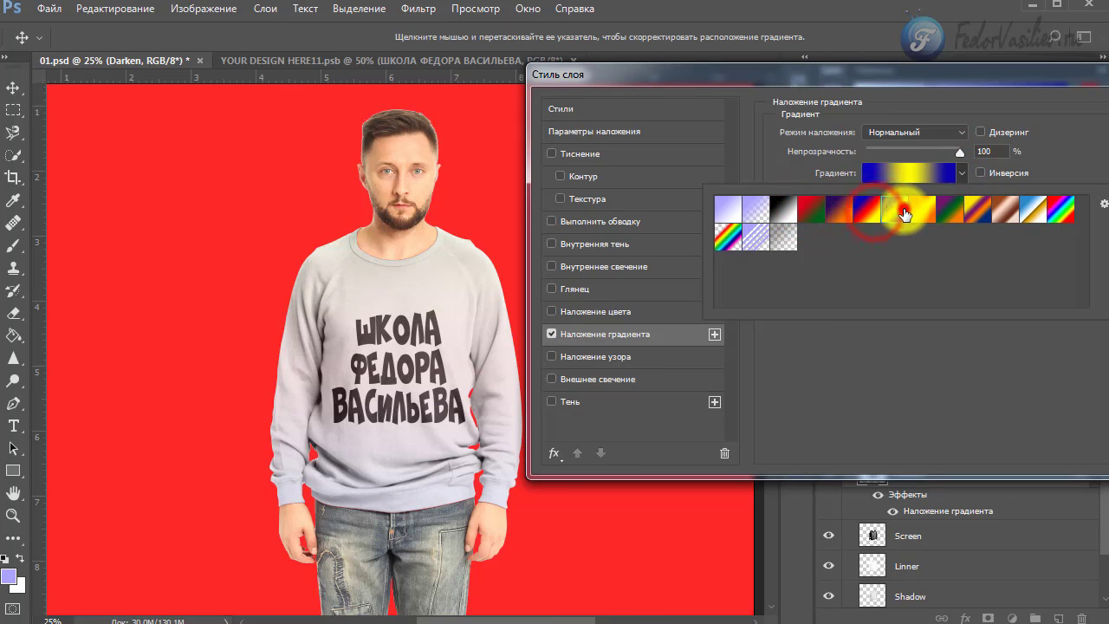
{"action": "left_click", "coordinate": [904, 214]}
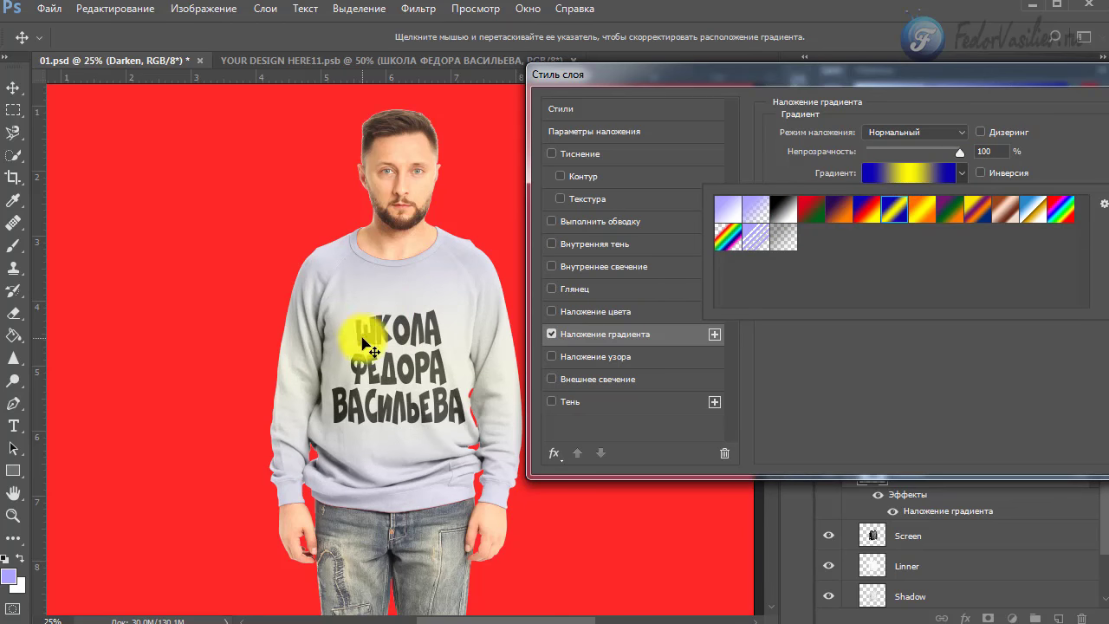
{"action": "left_click", "coordinate": [980, 216]}
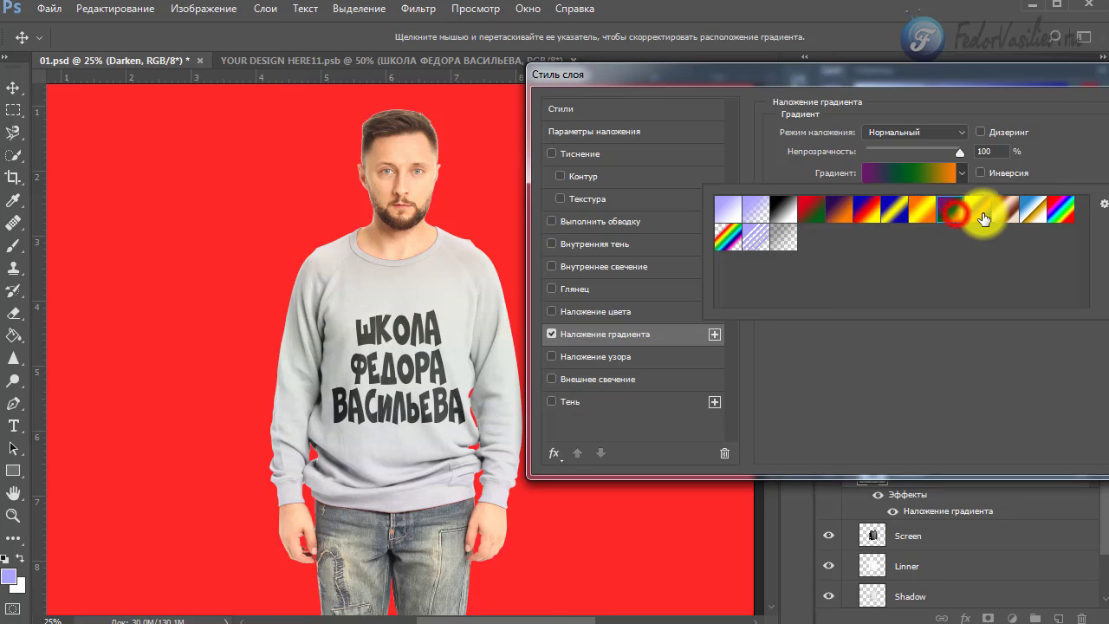
{"action": "left_click", "coordinate": [1005, 213]}
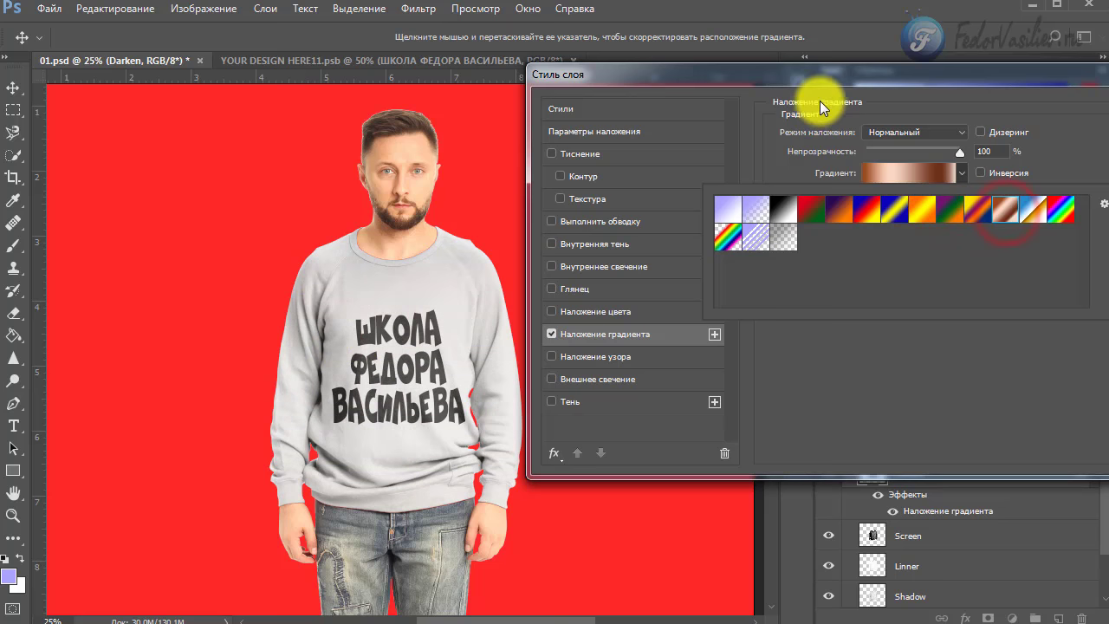
{"action": "left_click_drag", "start_coordinate": [817, 76], "coordinate": [575, 122]}
{"action": "left_click", "coordinate": [943, 177]}
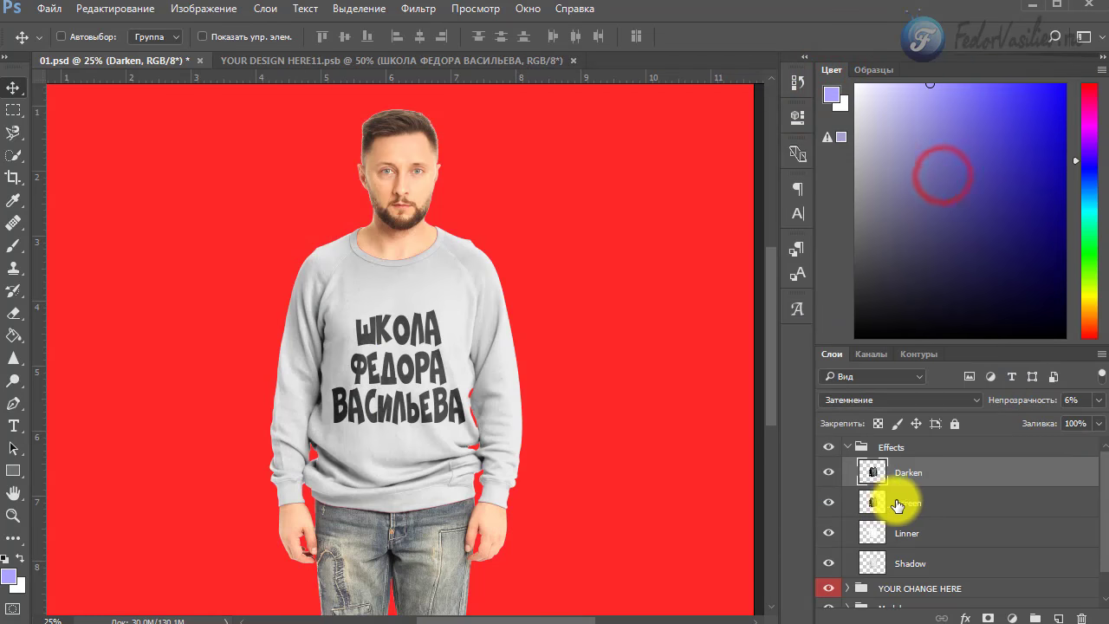
- Open the layer style settings of the Screen layer in the Effects group and uncover the sweatshirt for previewing
{"action": "left_click", "coordinate": [922, 503]}
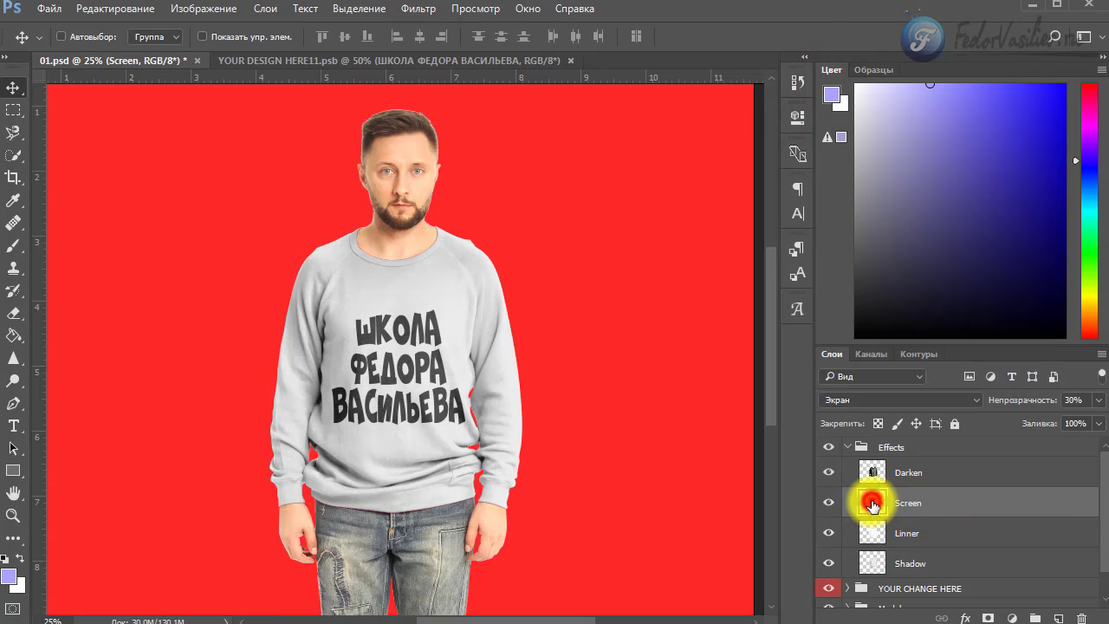
{"action": "double_click", "coordinate": [873, 503]}
{"action": "left_click_drag", "start_coordinate": [546, 108], "coordinate": [788, 91]}
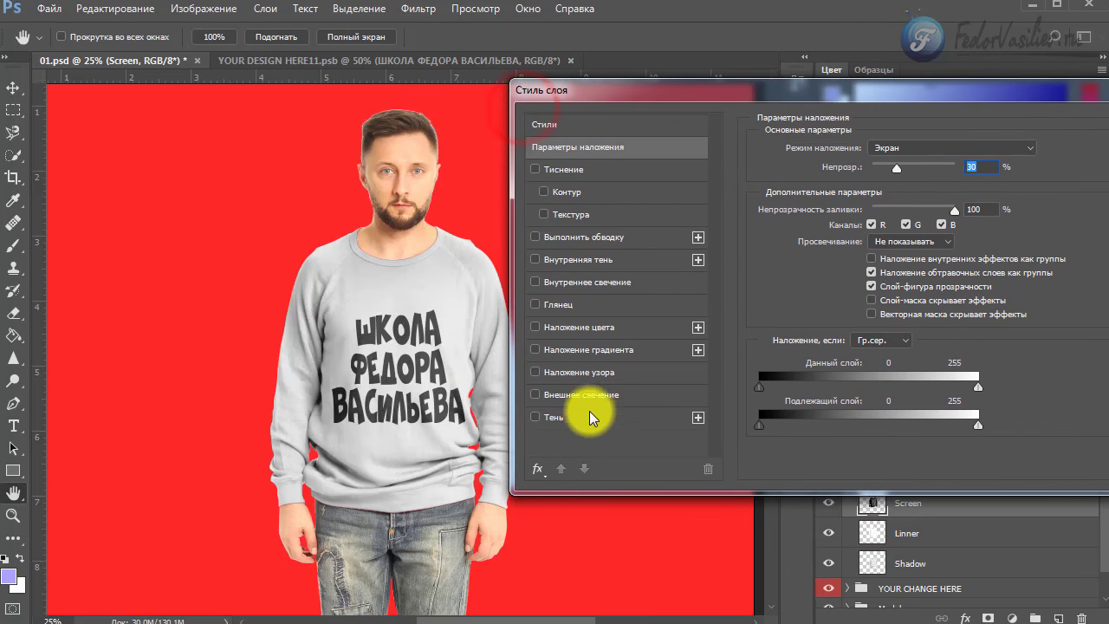
- Try a Gradient Overlay on the Screen layer with the blue-red-yellow and red-green preset gradients
{"action": "left_click", "coordinate": [567, 349]}
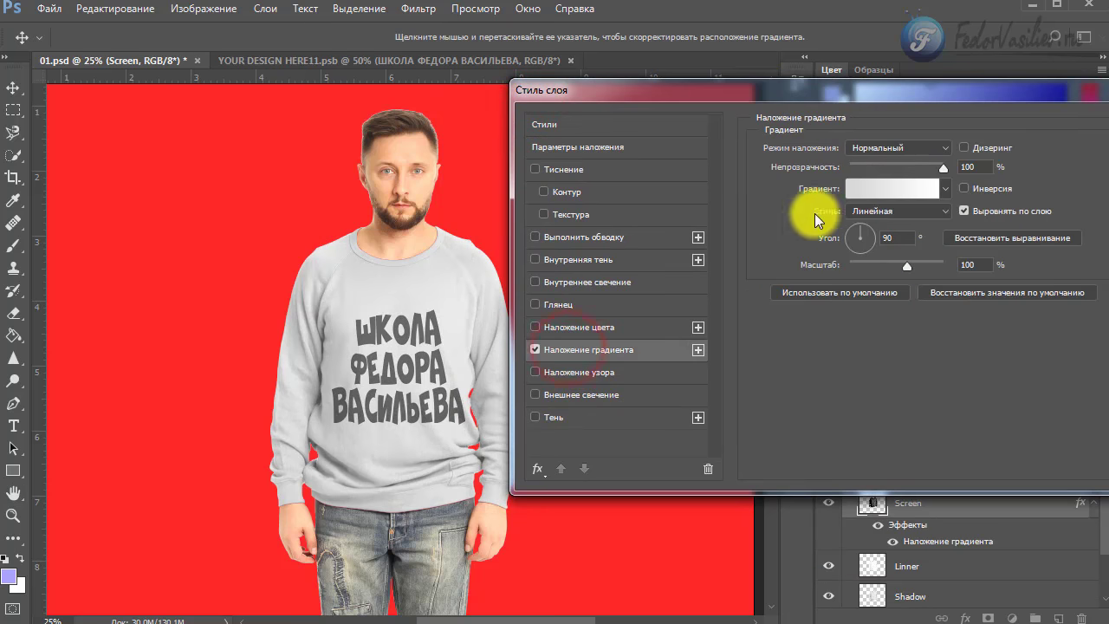
{"action": "left_click", "coordinate": [945, 189]}
{"action": "left_click", "coordinate": [847, 226]}
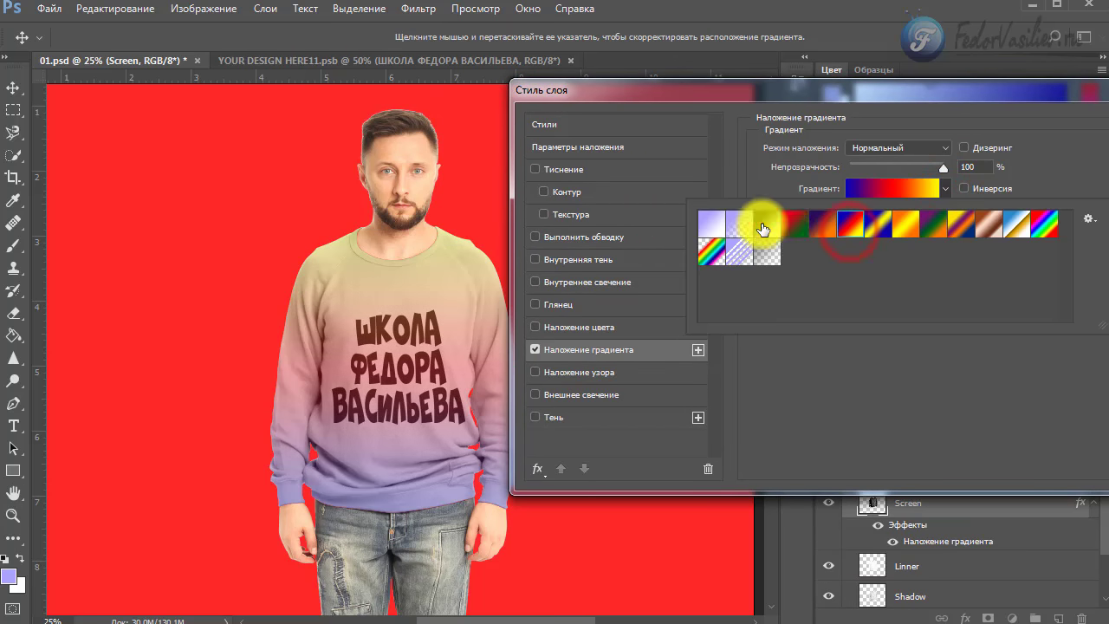
{"action": "left_click", "coordinate": [789, 223]}
{"action": "left_click", "coordinate": [665, 111]}
{"action": "left_click_drag", "start_coordinate": [668, 92], "coordinate": [709, 64]}
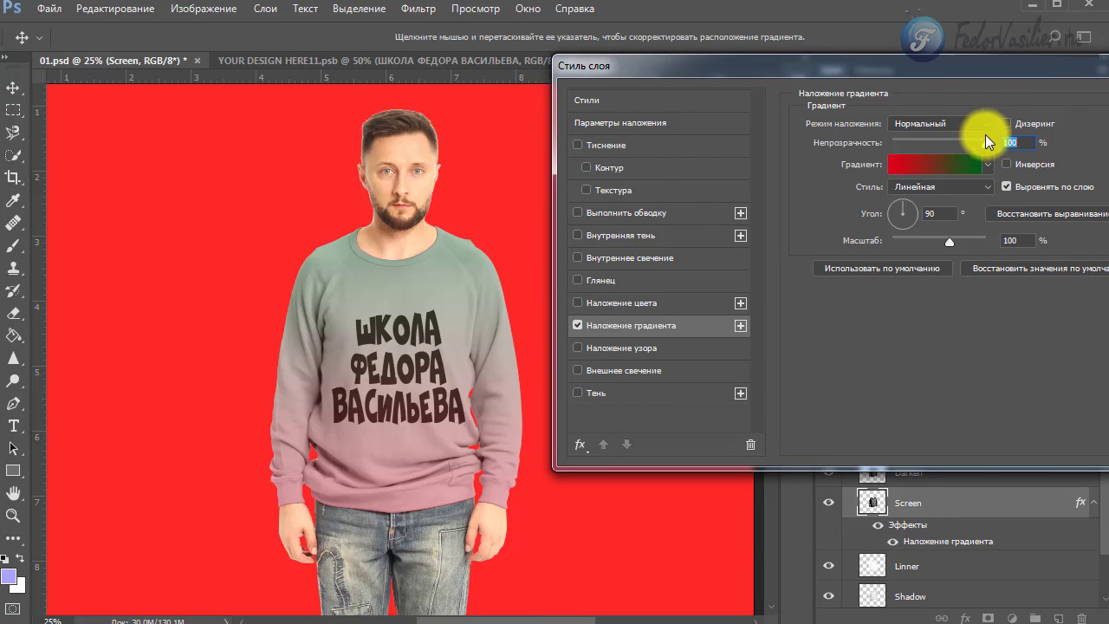
{"action": "left_click_drag", "start_coordinate": [986, 70], "coordinate": [966, 103]}
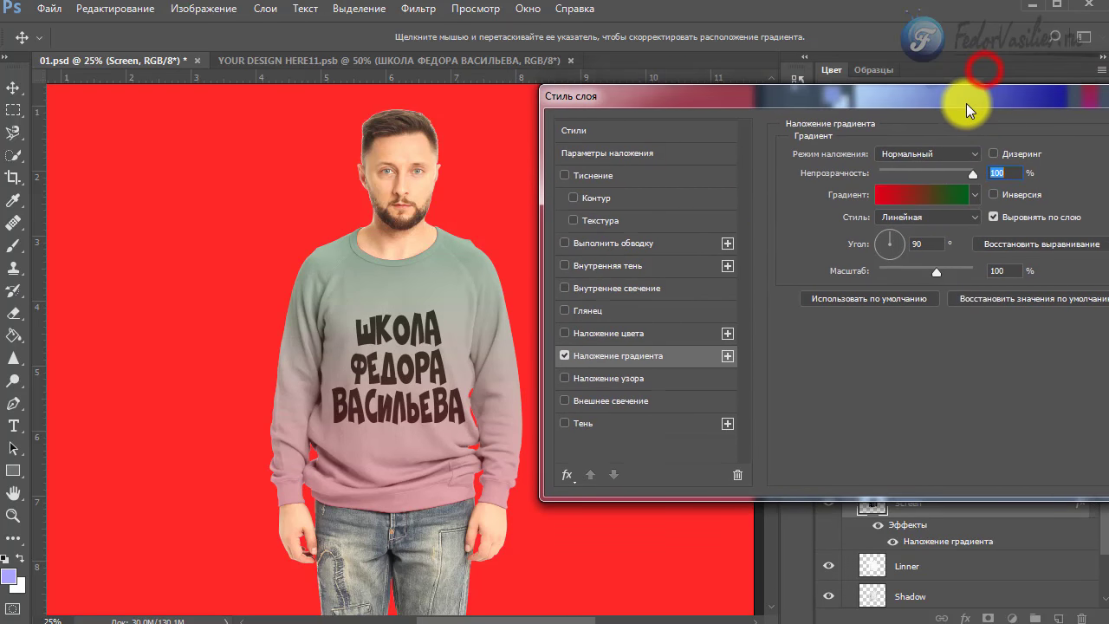
- Set the Gradient Overlay's blend mode to Vivid Light (Яркий свет) and try several presets, finishing with the rainbow Spectrum gradient
{"action": "left_click", "coordinate": [969, 159]}
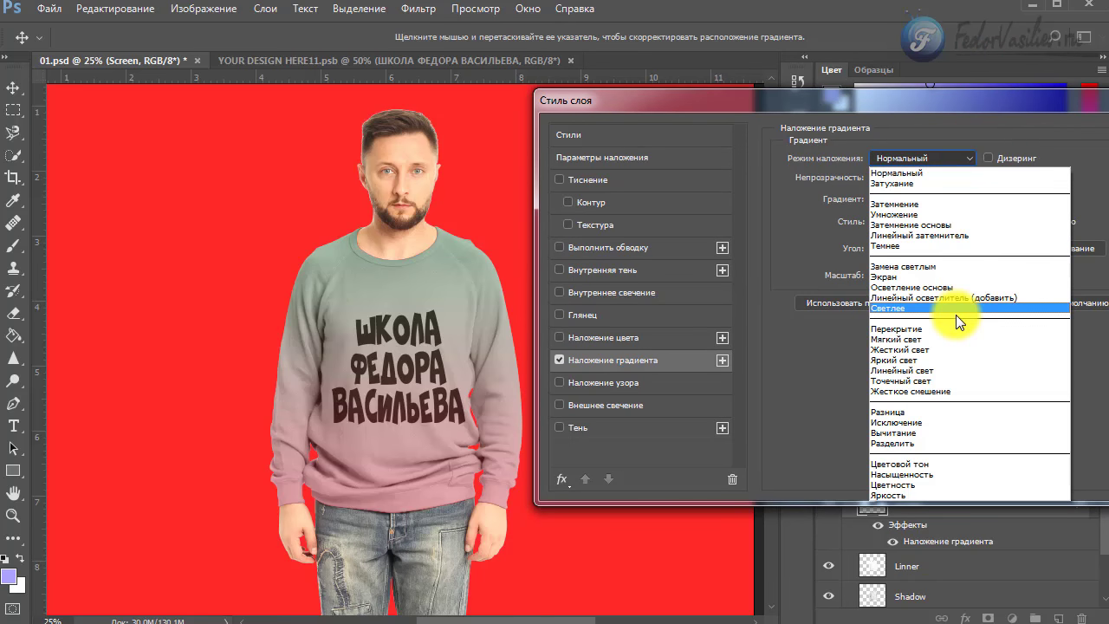
{"action": "left_click", "coordinate": [933, 364]}
{"action": "left_click", "coordinate": [965, 198]}
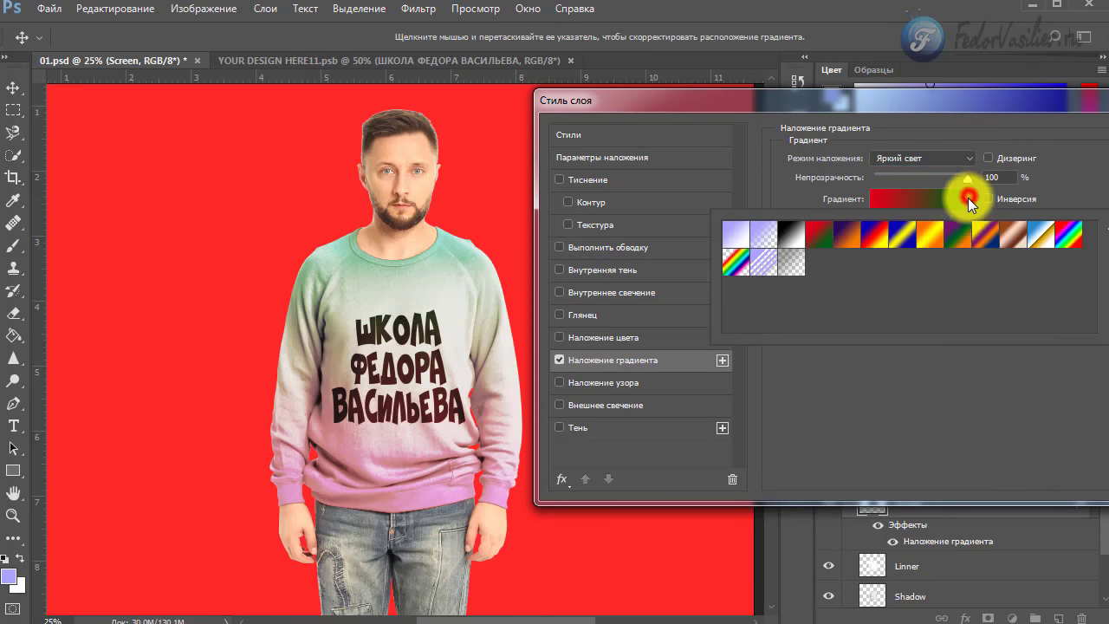
{"action": "left_click", "coordinate": [960, 240]}
{"action": "left_click", "coordinate": [935, 243]}
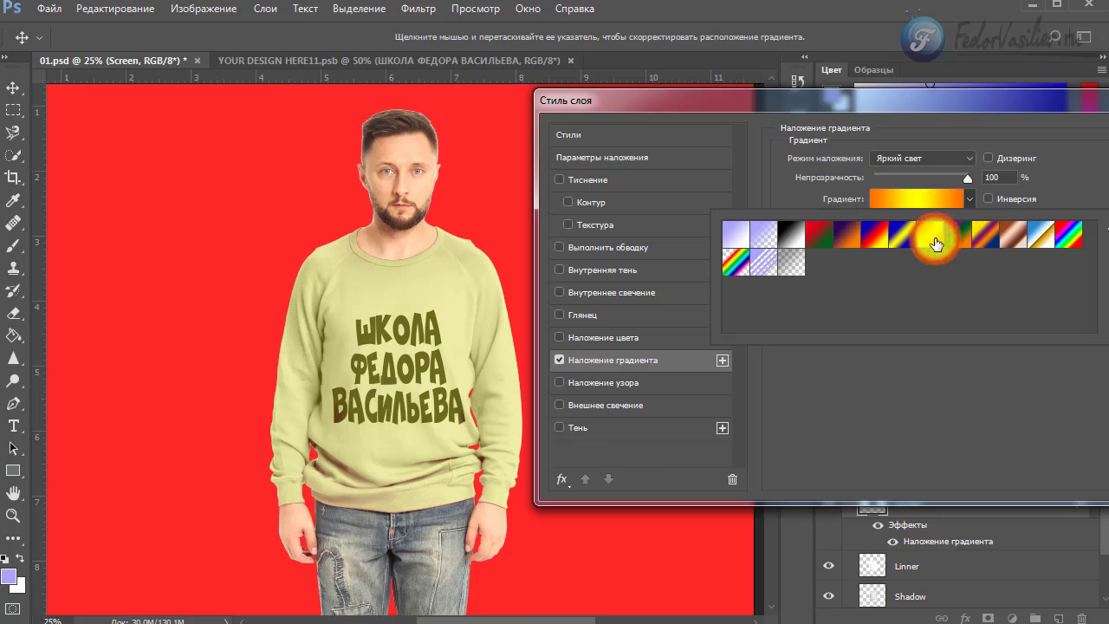
{"action": "left_click", "coordinate": [903, 236]}
{"action": "left_click", "coordinate": [875, 243]}
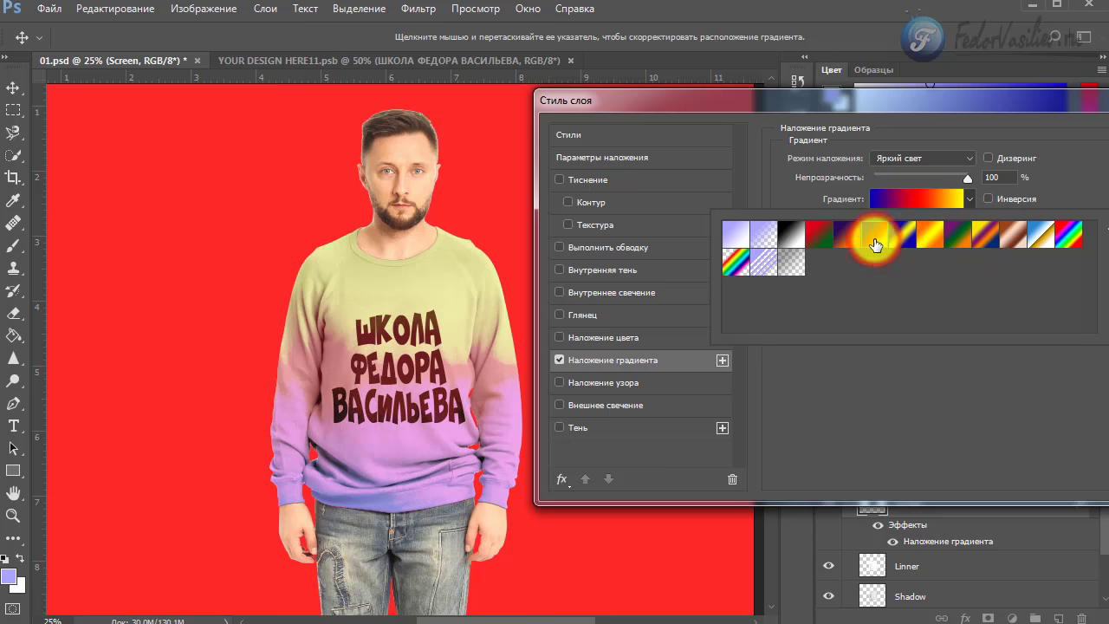
{"action": "left_click", "coordinate": [845, 236]}
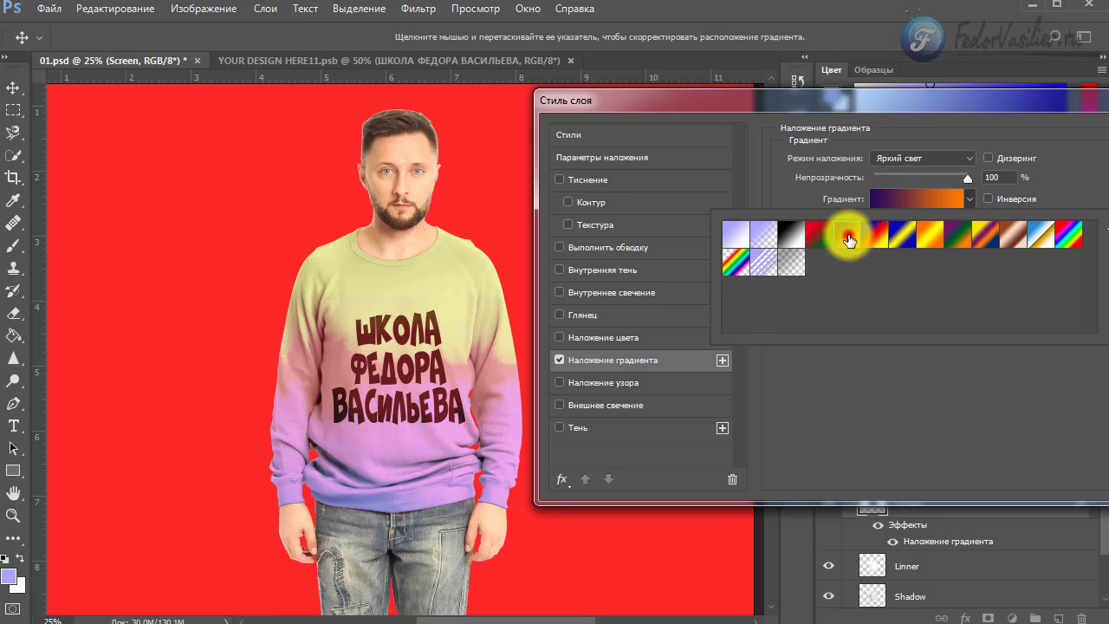
{"action": "left_click", "coordinate": [1076, 236]}
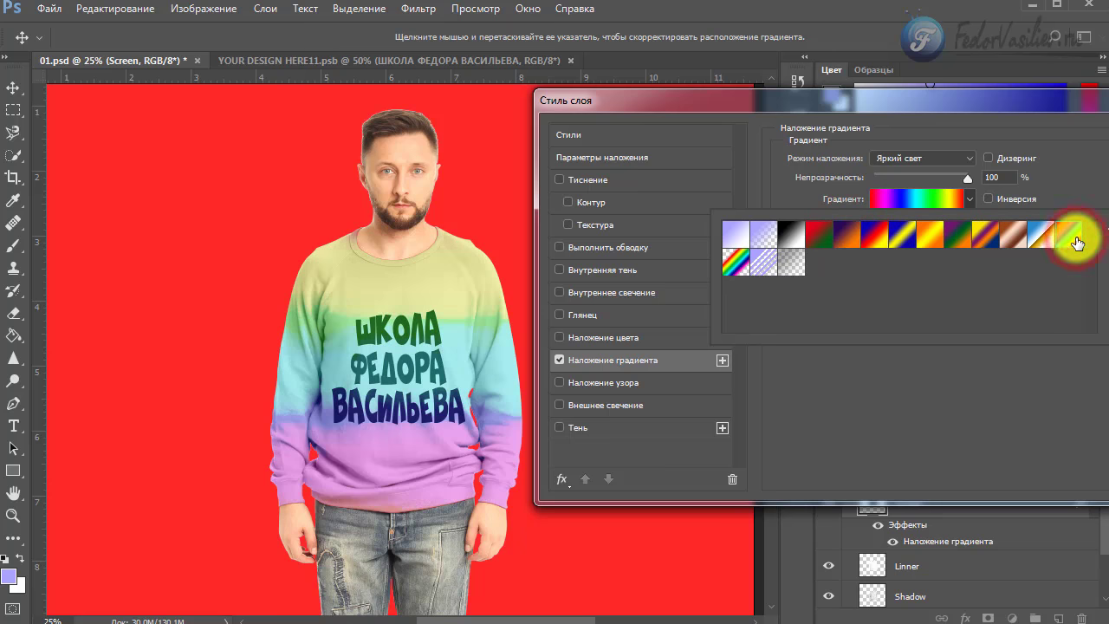
- Open the gradient editor to examine the Spectrum gradient's colour stops and close it without changes
{"action": "left_click", "coordinate": [971, 203]}
{"action": "left_click", "coordinate": [947, 203]}
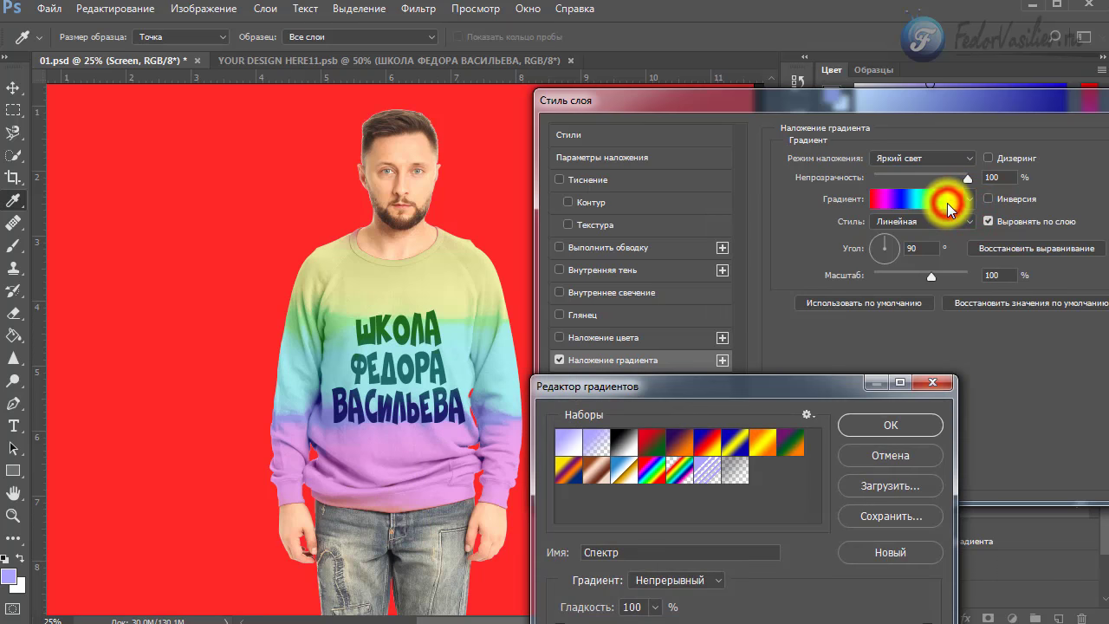
{"action": "left_click_drag", "start_coordinate": [824, 388], "coordinate": [954, 152]}
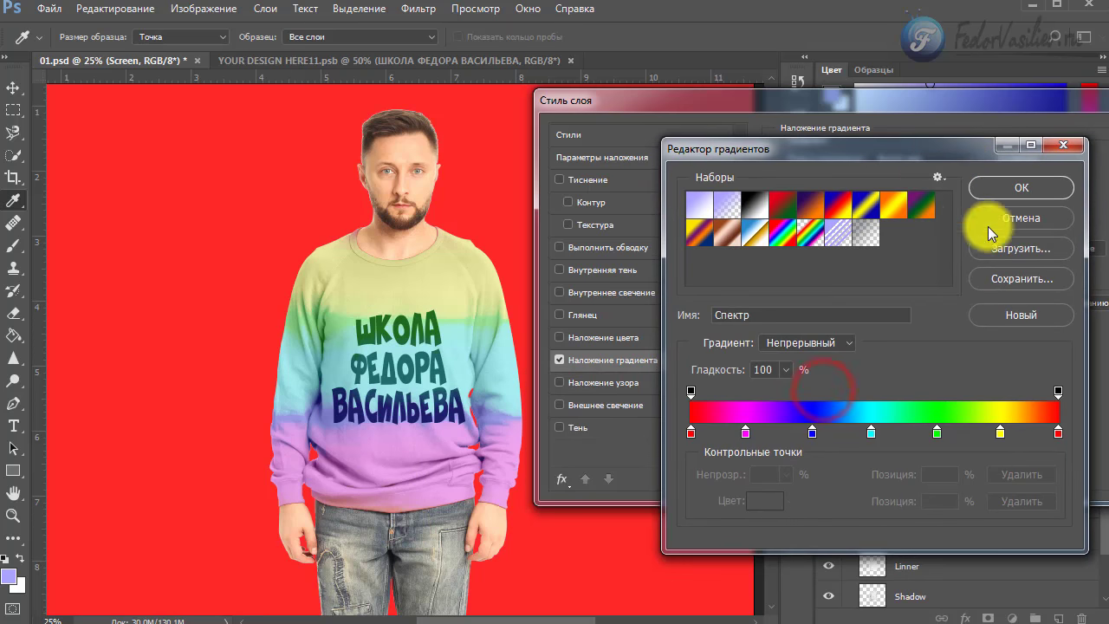
{"action": "left_click", "coordinate": [1028, 217]}
{"action": "left_click", "coordinate": [976, 201]}
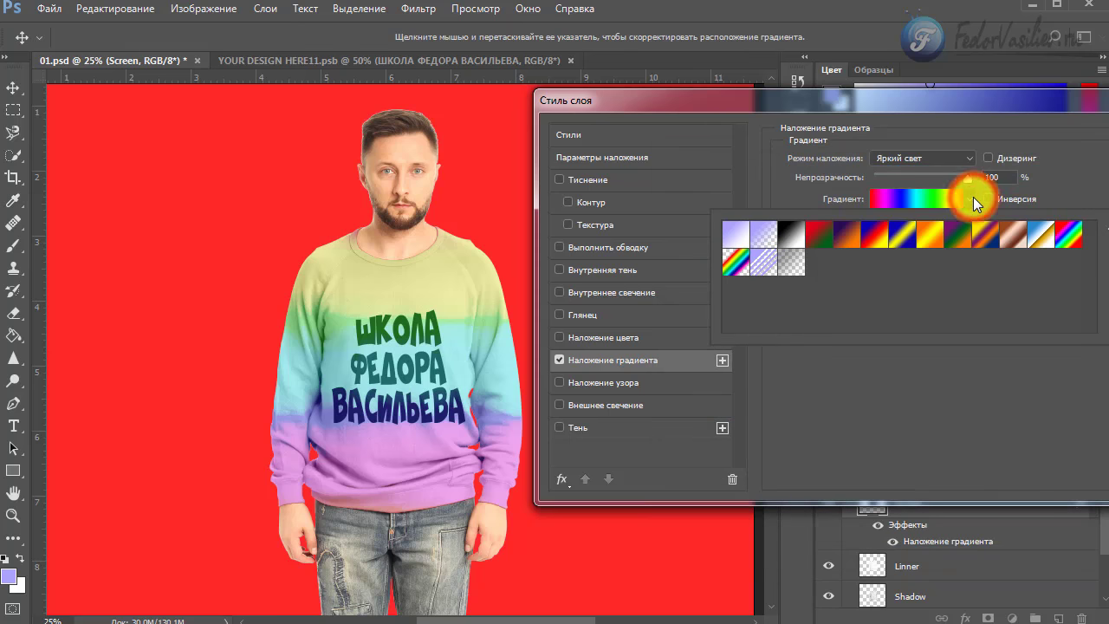
{"action": "left_click", "coordinate": [973, 201]}
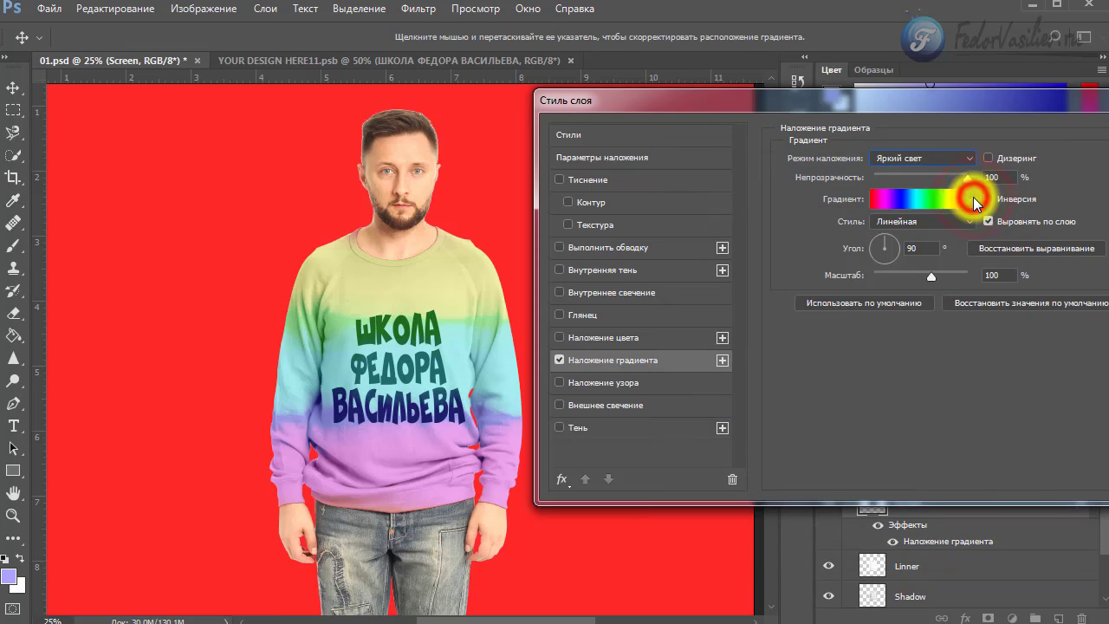
- Turn off the Screen layer's Gradient Overlay, then switch the Satin (Глянец) effect on and off again
{"action": "left_click", "coordinate": [559, 360]}
{"action": "left_click", "coordinate": [559, 315]}
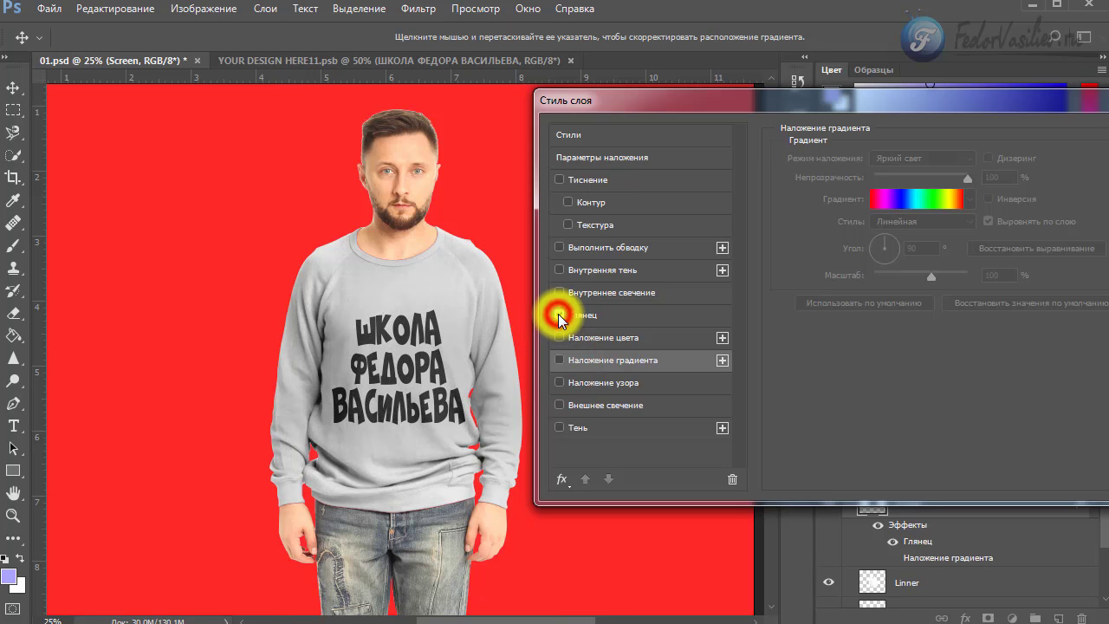
{"action": "left_click", "coordinate": [559, 316]}
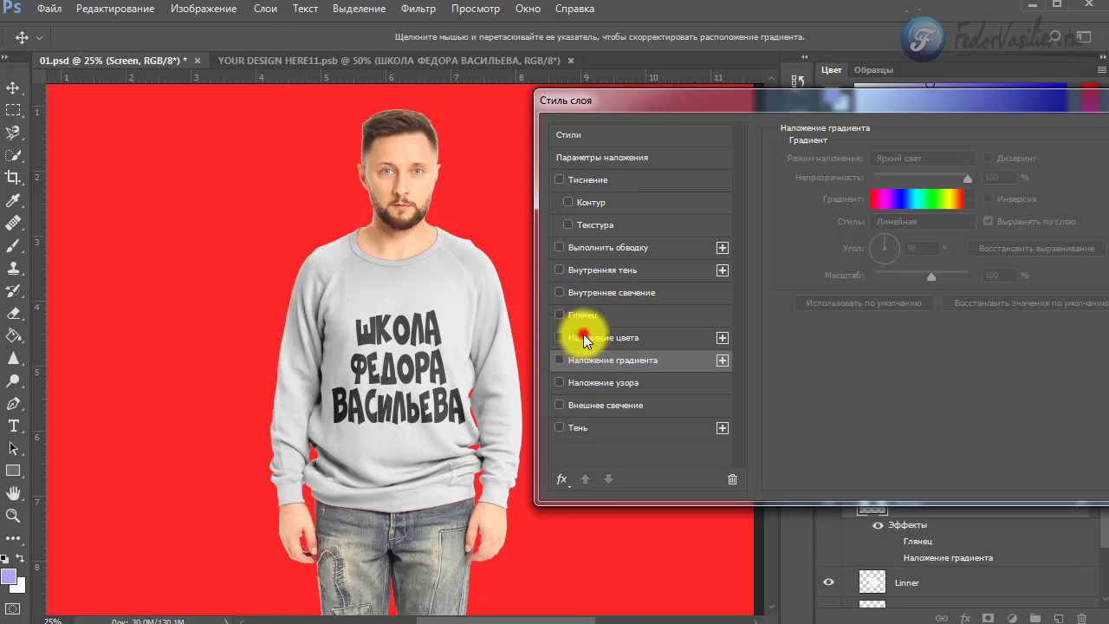
- Add a Color Overlay in blue 2300fa to the Screen layer and apply the layer style
{"action": "left_click", "coordinate": [568, 338]}
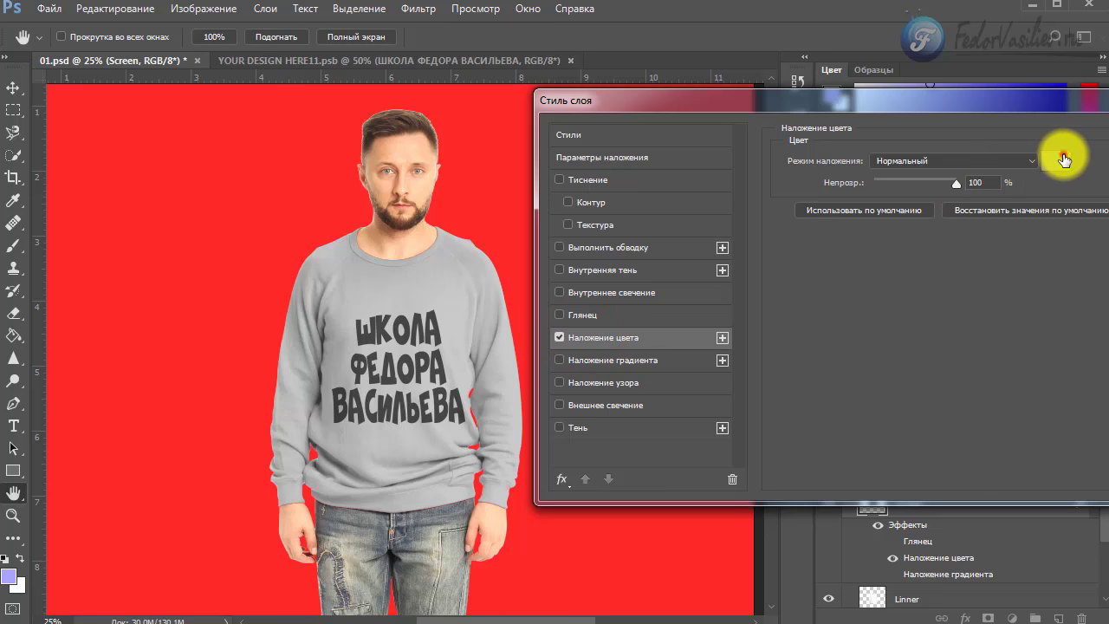
{"action": "left_click", "coordinate": [1064, 159]}
{"action": "left_click_drag", "start_coordinate": [640, 167], "coordinate": [1026, 164]}
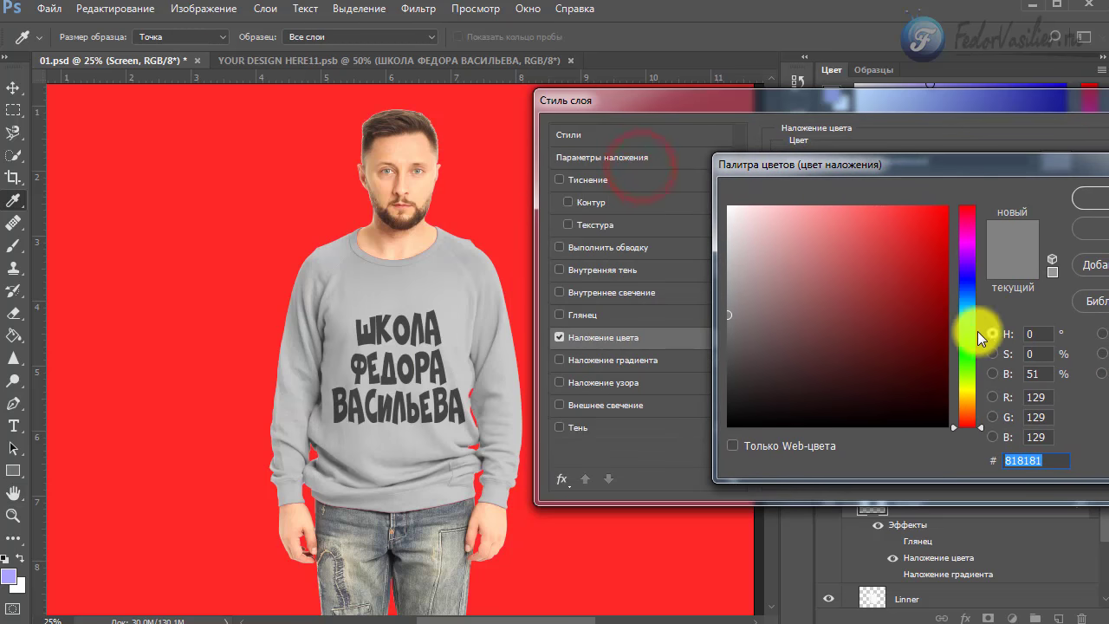
{"action": "left_click", "coordinate": [968, 373]}
{"action": "left_click_drag", "start_coordinate": [916, 310], "coordinate": [985, 165]}
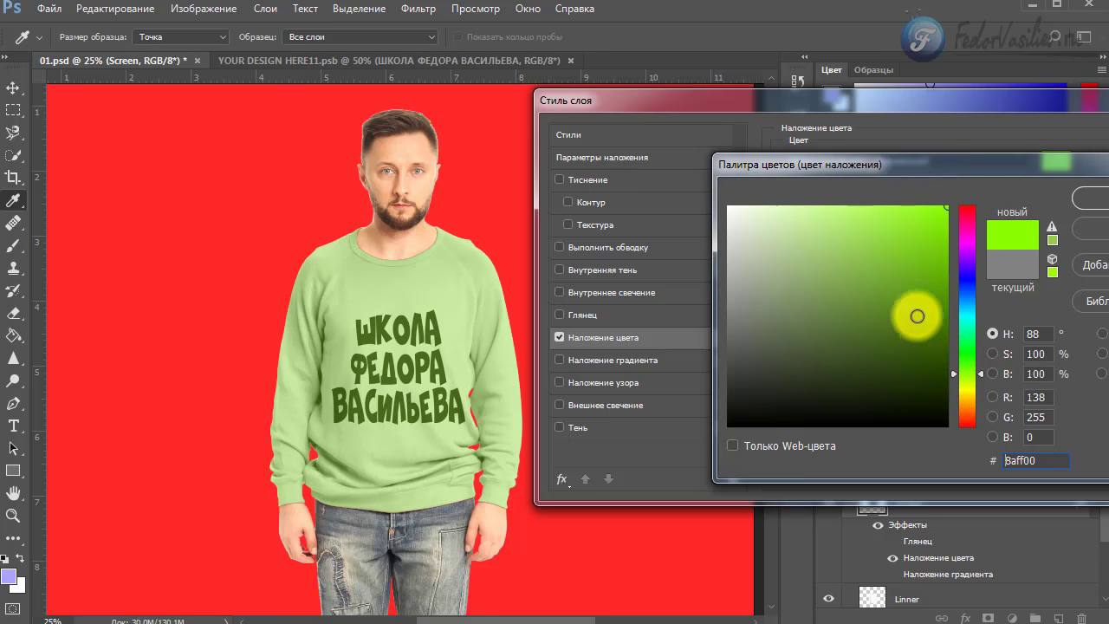
{"action": "left_click_drag", "start_coordinate": [939, 329], "coordinate": [967, 213]}
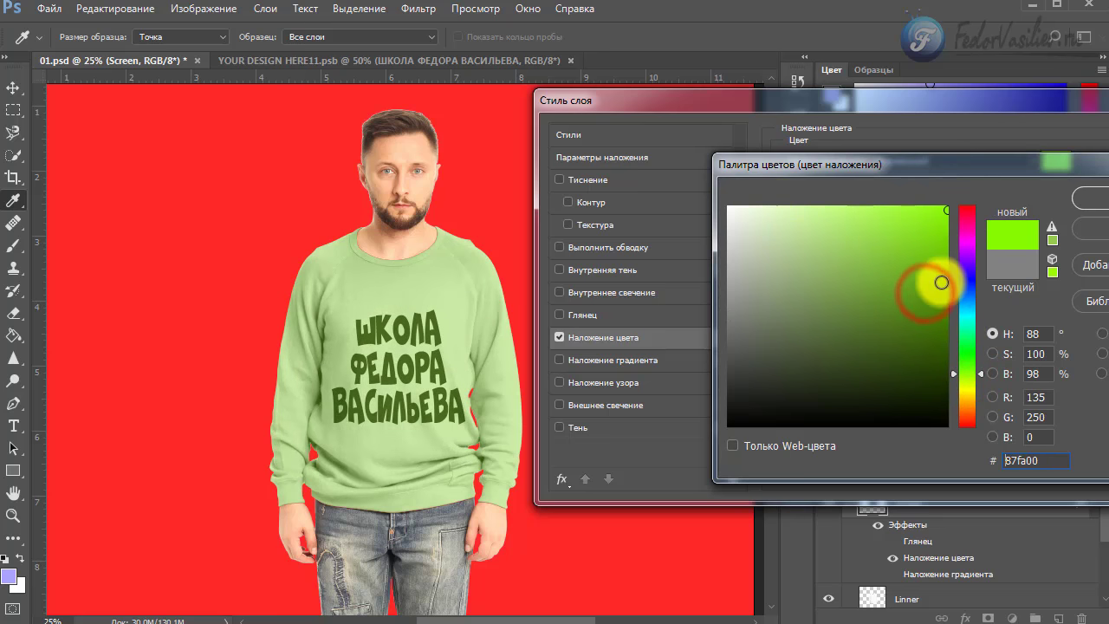
{"action": "left_click", "coordinate": [967, 275]}
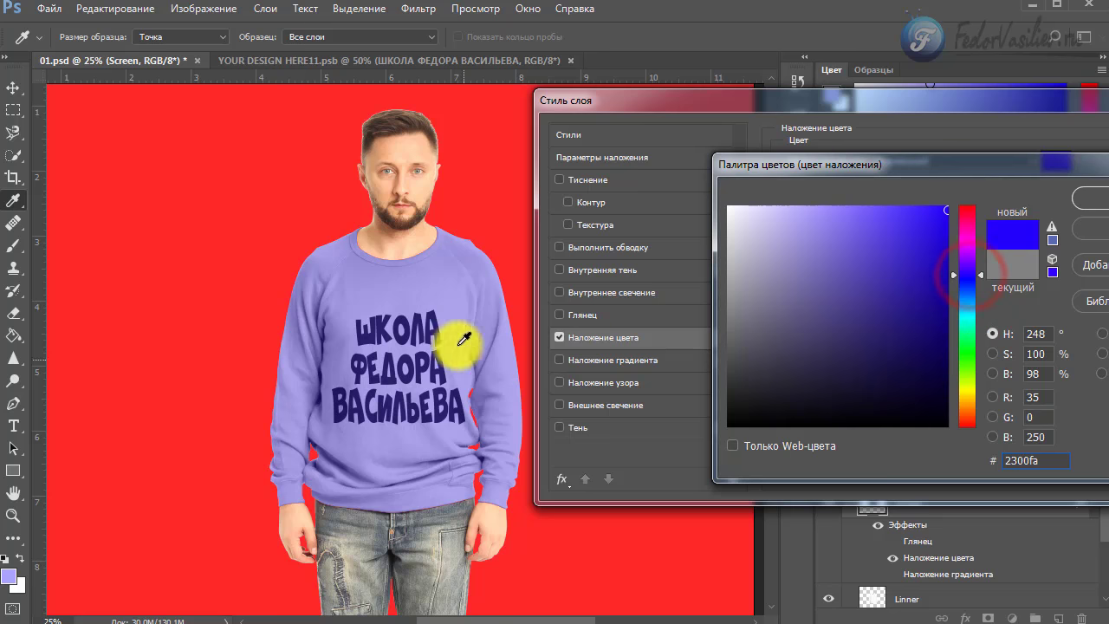
{"action": "left_click", "coordinate": [663, 105]}
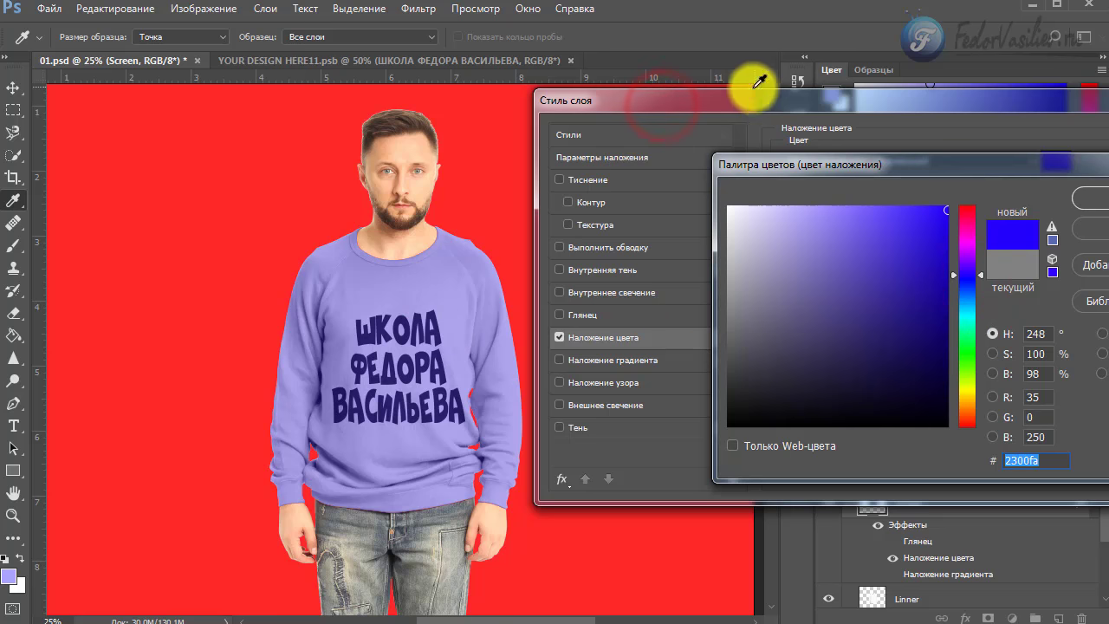
{"action": "left_click_drag", "start_coordinate": [982, 174], "coordinate": [691, 185]}
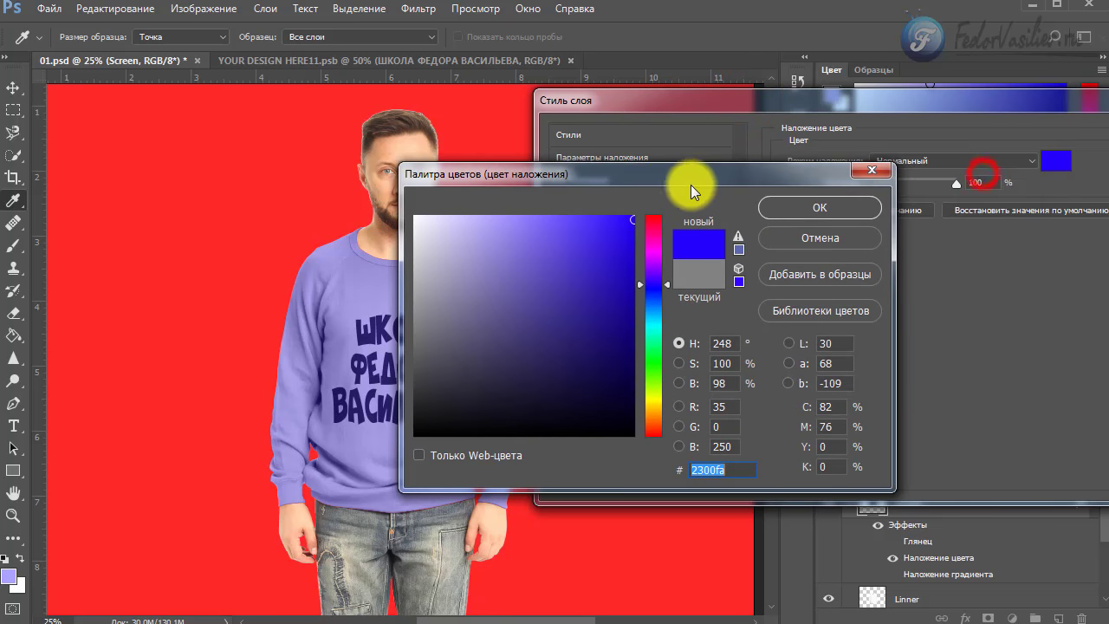
{"action": "left_click", "coordinate": [852, 209]}
{"action": "left_click_drag", "start_coordinate": [872, 102], "coordinate": [680, 112]}
{"action": "left_click", "coordinate": [1015, 150]}
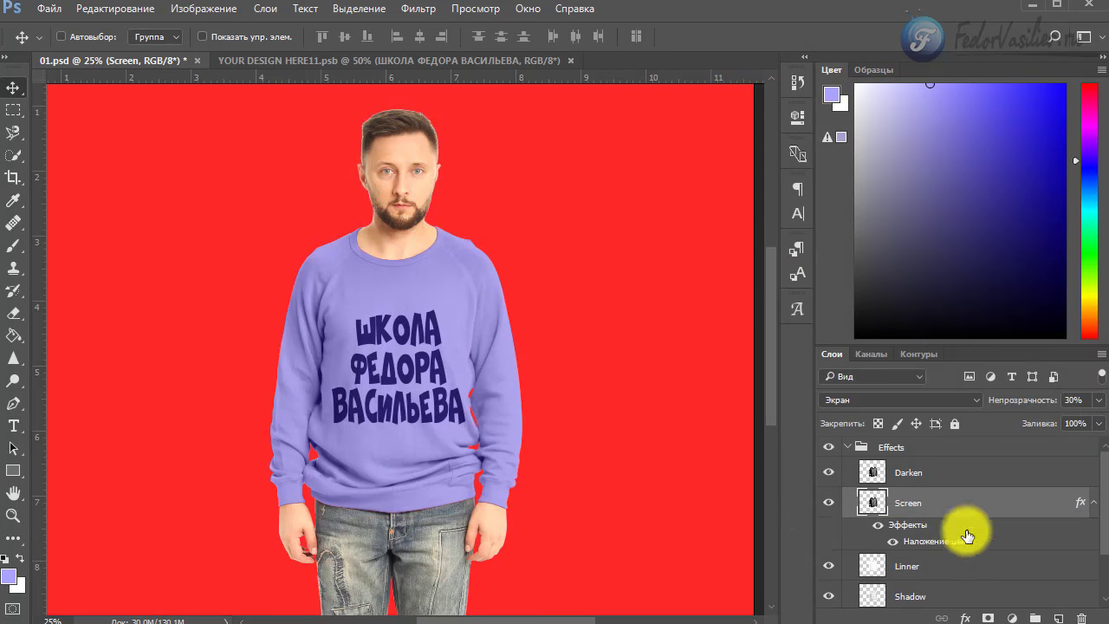
- Toggle the visibility of the Linner layer to compare its influence on the sweatshirt, leaving it visible
{"action": "scroll", "coordinate": [910, 530], "scroll_direction": "down", "scroll_amount": 1}
{"action": "left_click", "coordinate": [829, 526]}
{"action": "left_click", "coordinate": [874, 520]}
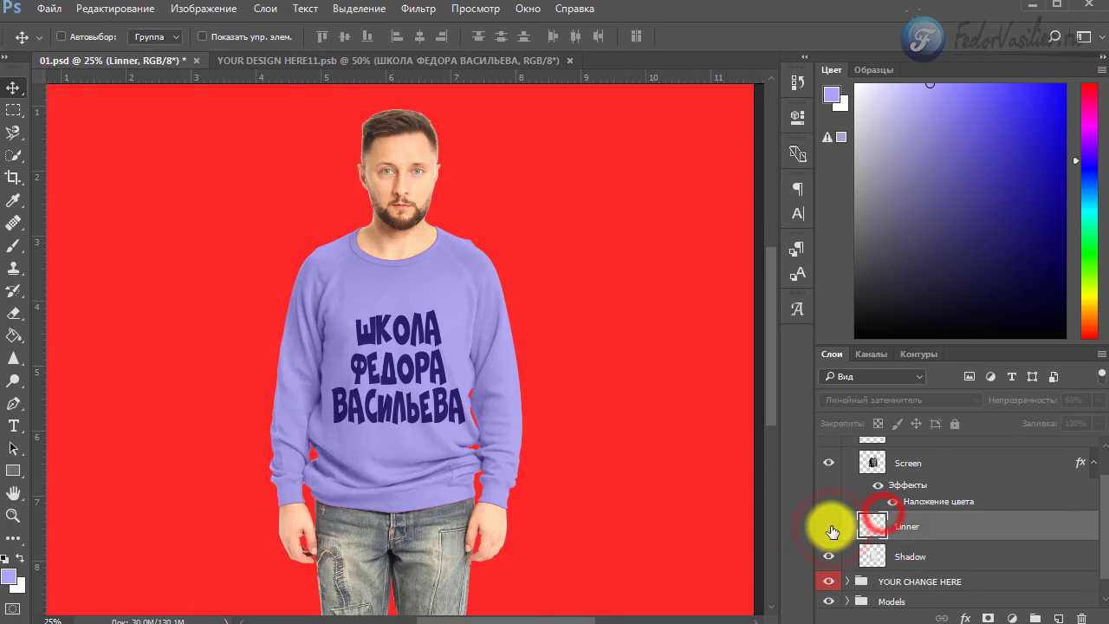
{"action": "left_click", "coordinate": [829, 526]}
{"action": "left_click", "coordinate": [830, 526]}
{"action": "left_click", "coordinate": [829, 526]}
{"action": "scroll", "coordinate": [866, 516], "scroll_direction": "down", "scroll_amount": 1}
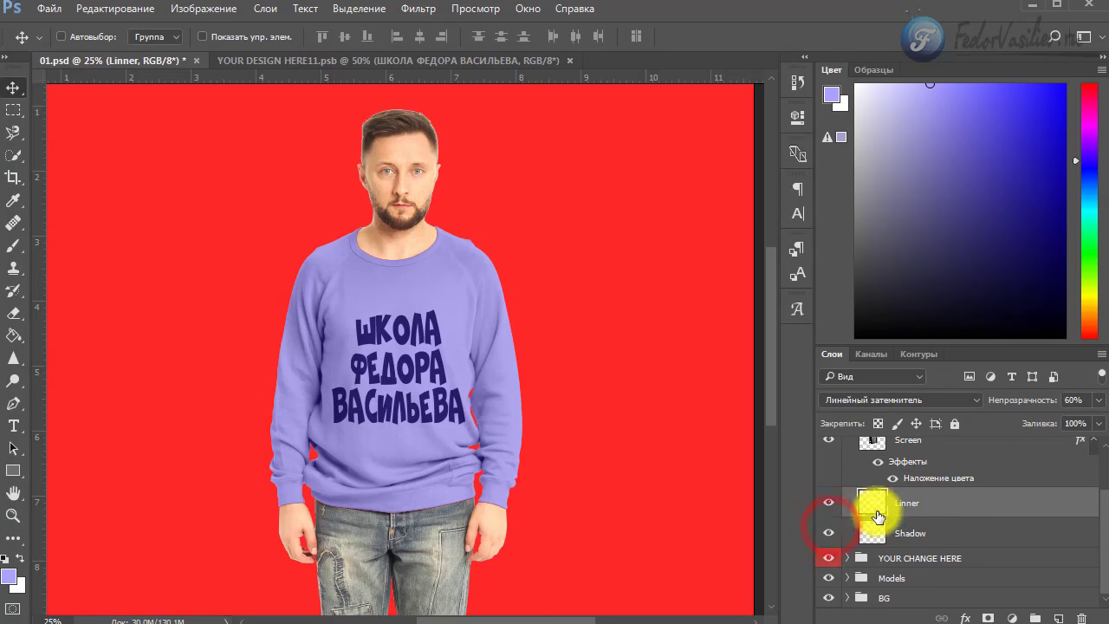
- Hide and show the Shadow layer to examine its influence, and collapse the Effects group
{"action": "left_click", "coordinate": [830, 533]}
{"action": "left_click", "coordinate": [830, 533]}
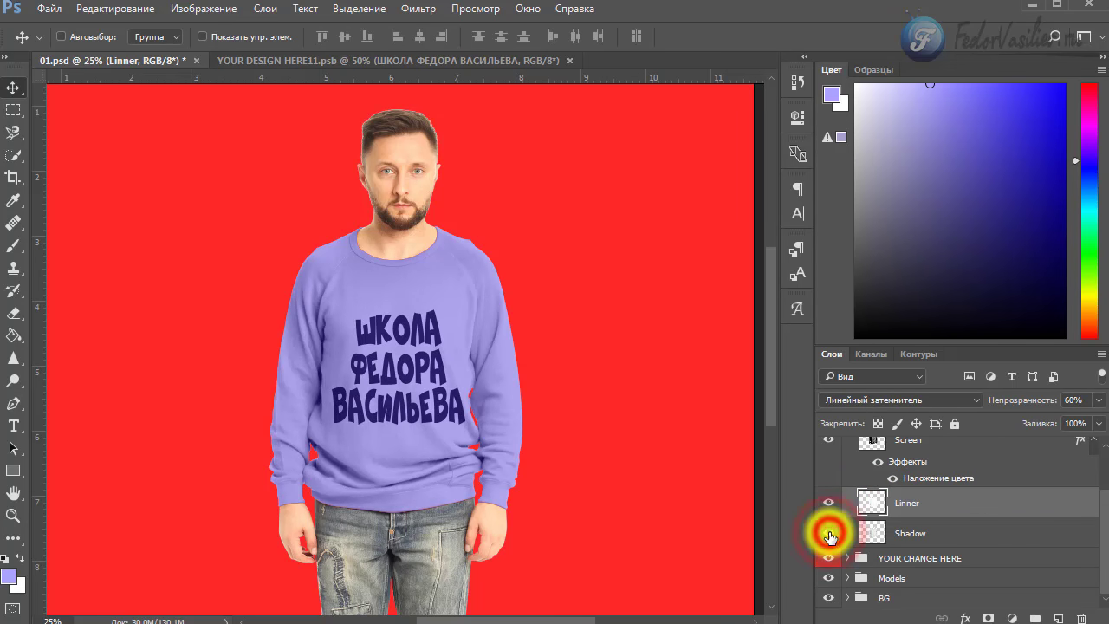
{"action": "scroll", "coordinate": [891, 520], "scroll_direction": "up", "scroll_amount": 1}
{"action": "scroll", "coordinate": [891, 520], "scroll_direction": "up", "scroll_amount": 1}
{"action": "left_click", "coordinate": [846, 447]}
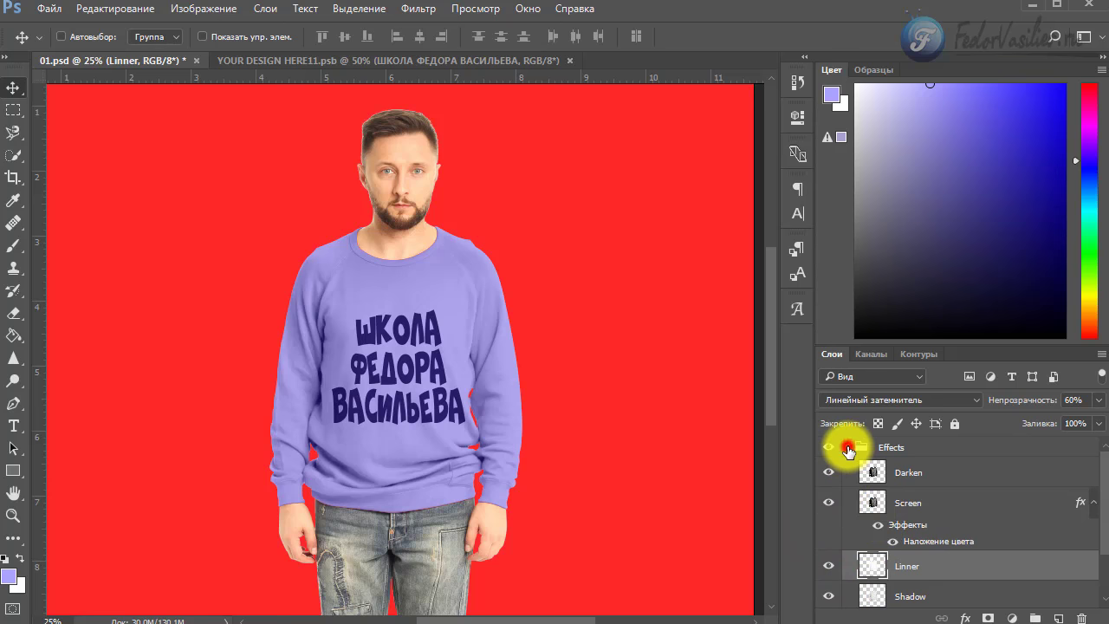
- Toggle the visibility of the YOUR CHANGE HERE group to compare the sweatshirt with and without it, leaving it visible
{"action": "left_click", "coordinate": [835, 469]}
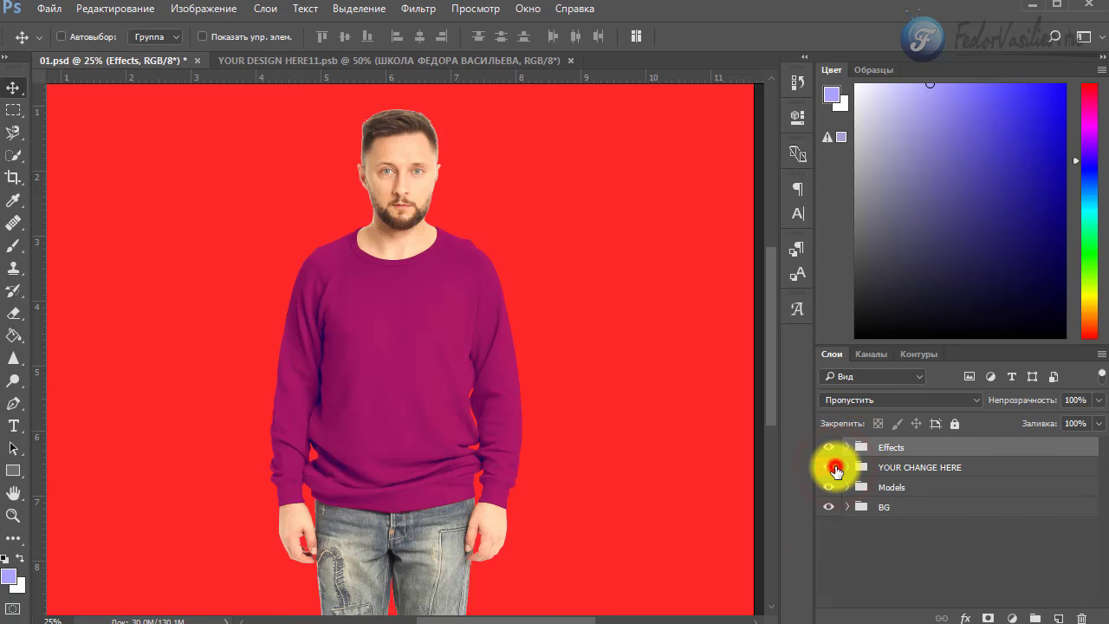
{"action": "left_click", "coordinate": [835, 469]}
{"action": "left_click", "coordinate": [836, 470]}
{"action": "left_click", "coordinate": [835, 469]}
- Expand the YOUR CHANGE HERE group and open the YOUR DESIGN HERE11 smart object, using its embedded sRGB profile
{"action": "left_click", "coordinate": [850, 469]}
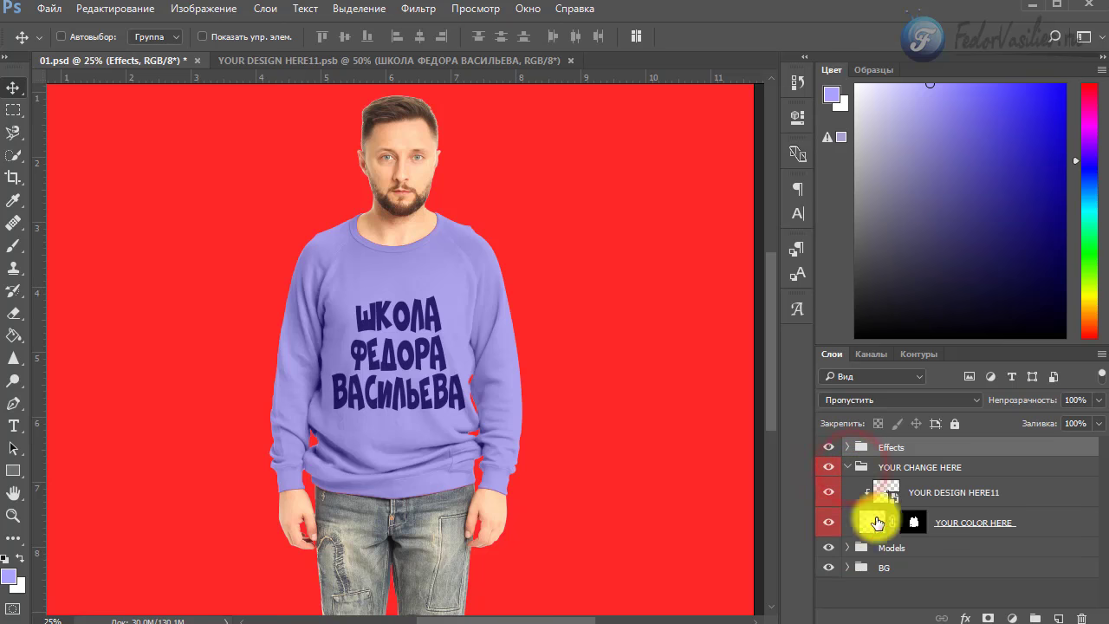
{"action": "left_click", "coordinate": [874, 525]}
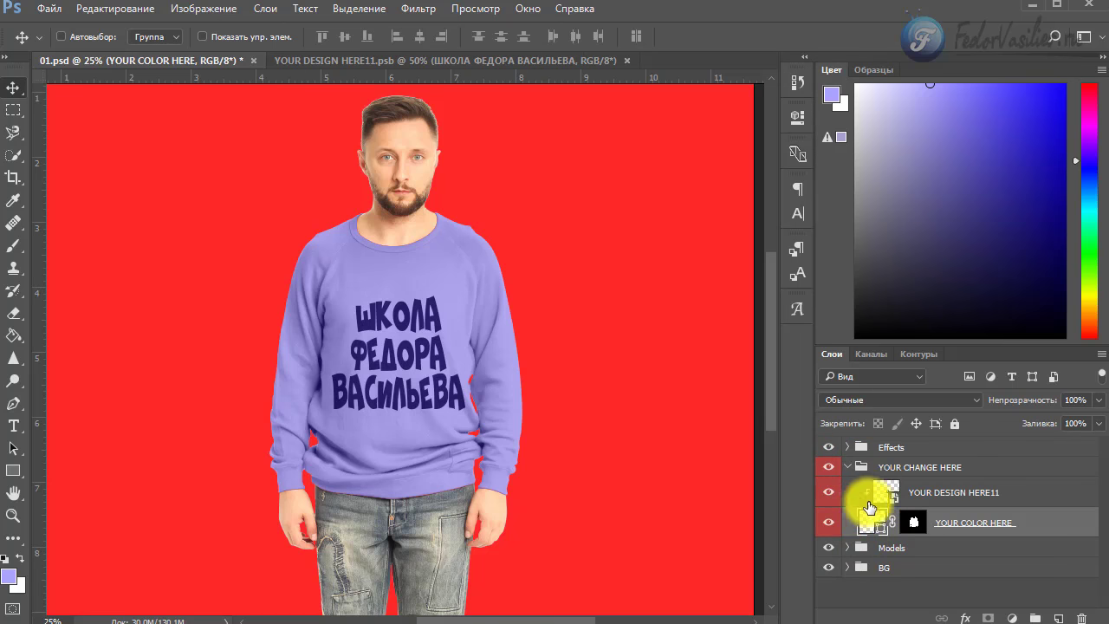
{"action": "left_click", "coordinate": [883, 493]}
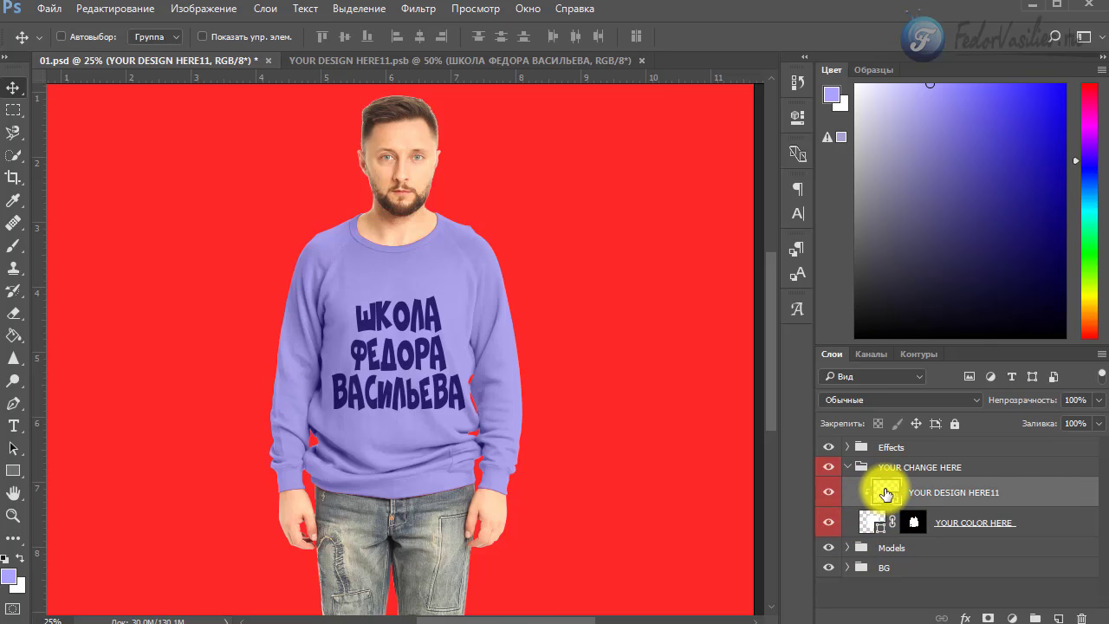
{"action": "double_click", "coordinate": [886, 494]}
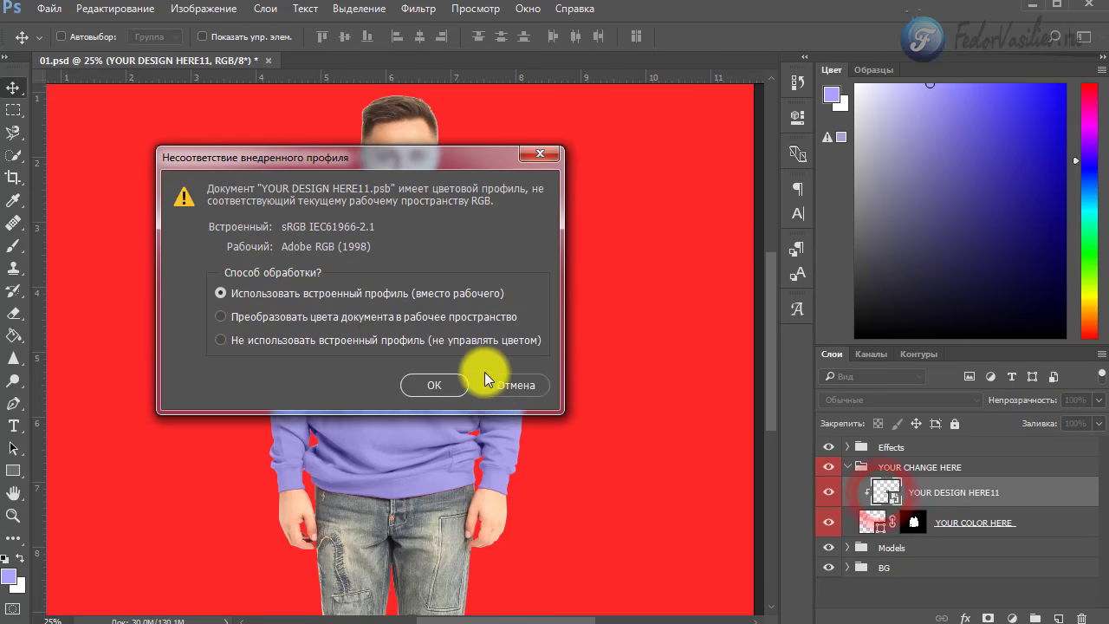
{"action": "left_click", "coordinate": [435, 387]}
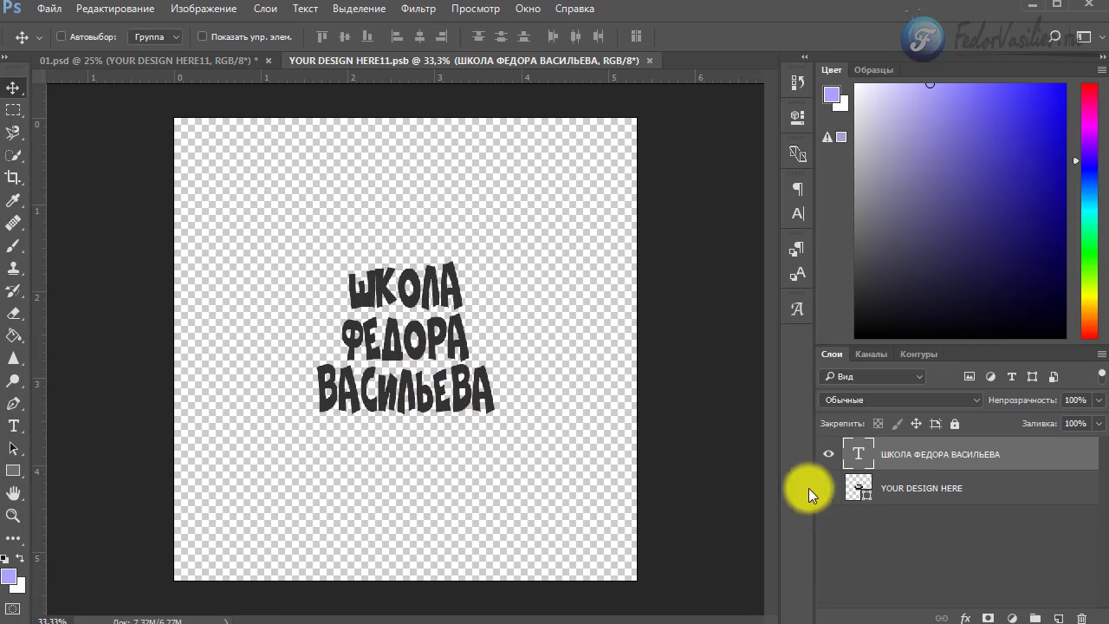
- Swap the visibility of the text layer and the YOUR DESIGN HERE placeholder to compare them, leaving only the text layer visible
{"action": "left_click", "coordinate": [829, 487]}
{"action": "left_click", "coordinate": [820, 460]}
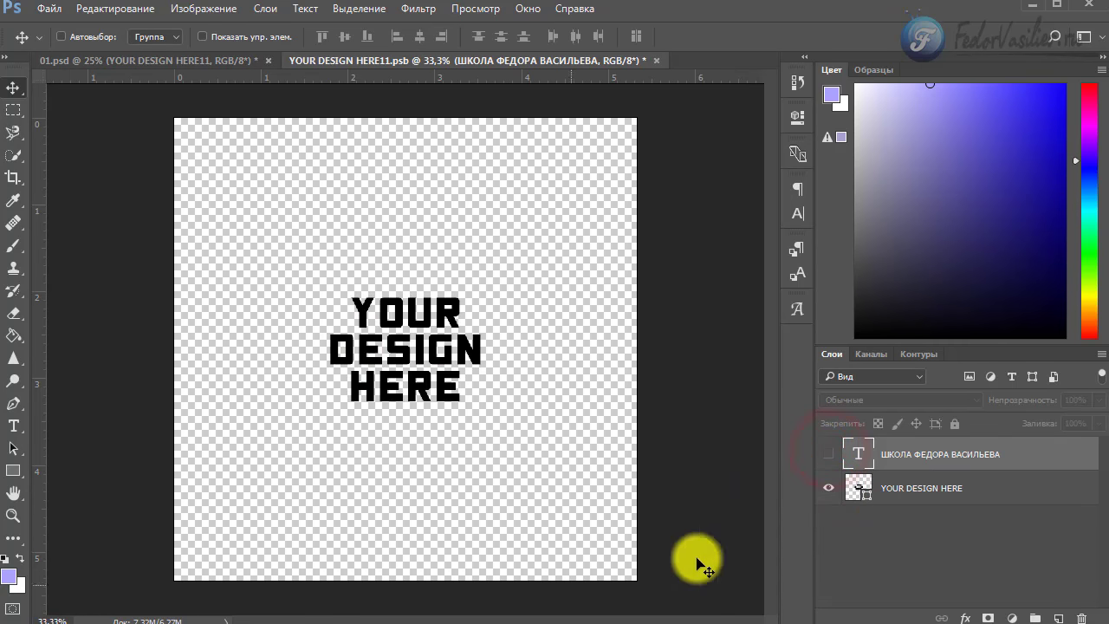
{"action": "left_click", "coordinate": [829, 488]}
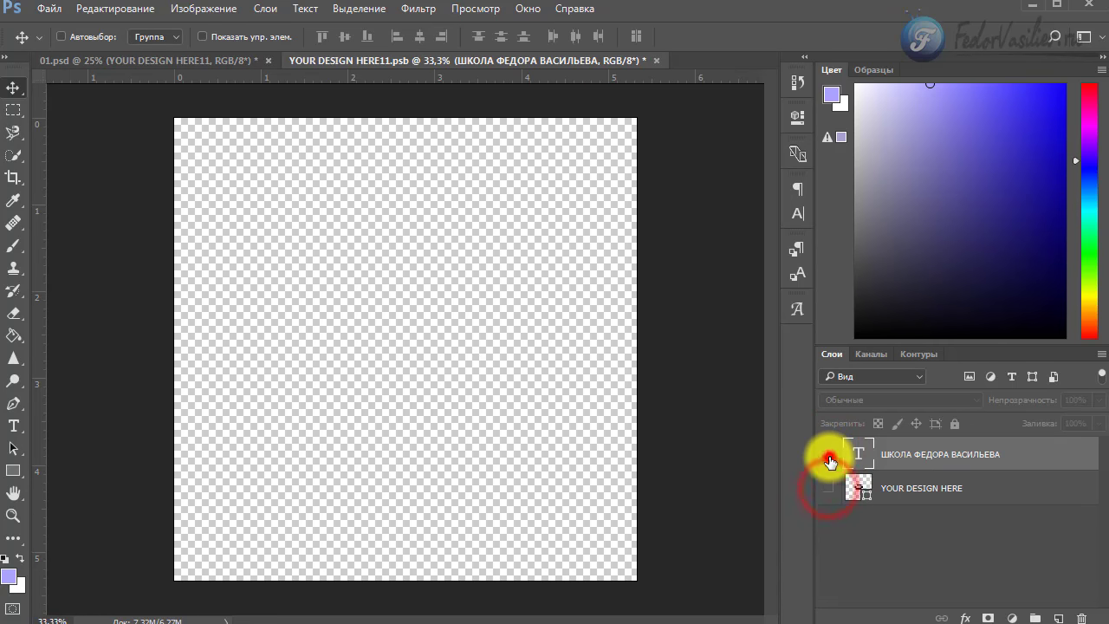
{"action": "left_click", "coordinate": [828, 455]}
- Activate the Type tool and look through its available fonts and the file commands for bringing in a design
{"action": "left_click", "coordinate": [15, 425]}
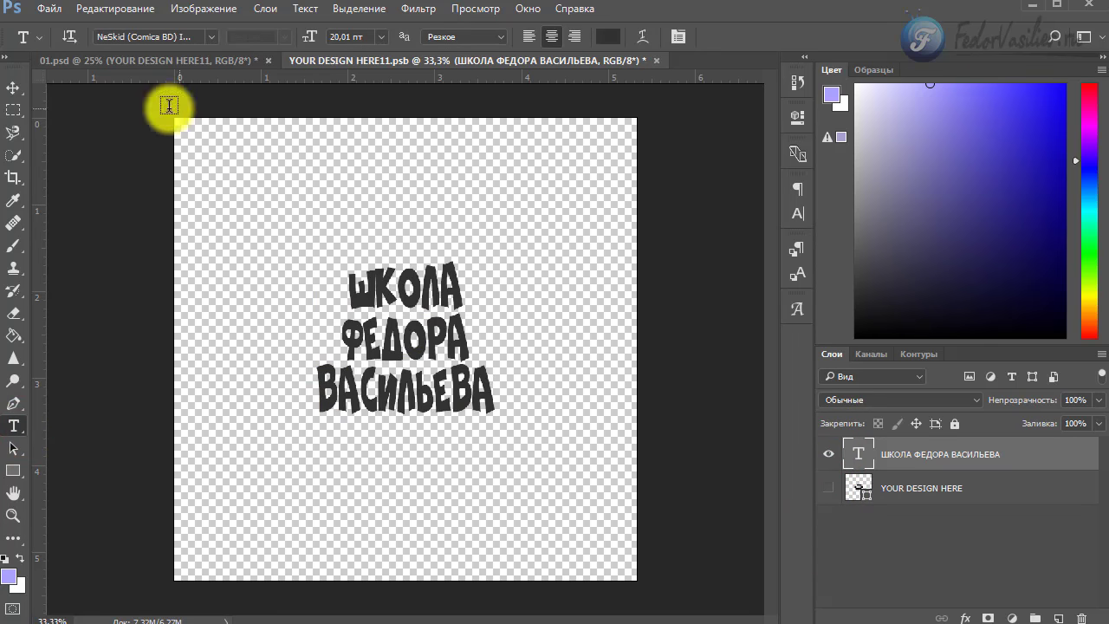
{"action": "left_click", "coordinate": [209, 37]}
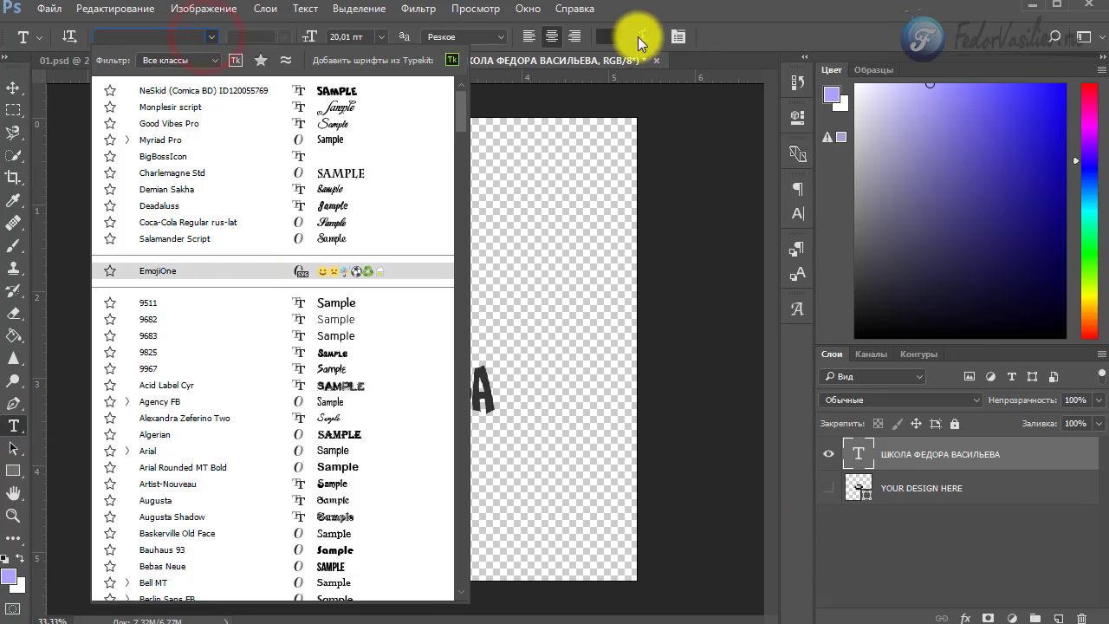
{"action": "left_click", "coordinate": [694, 37]}
{"action": "left_click", "coordinate": [49, 9]}
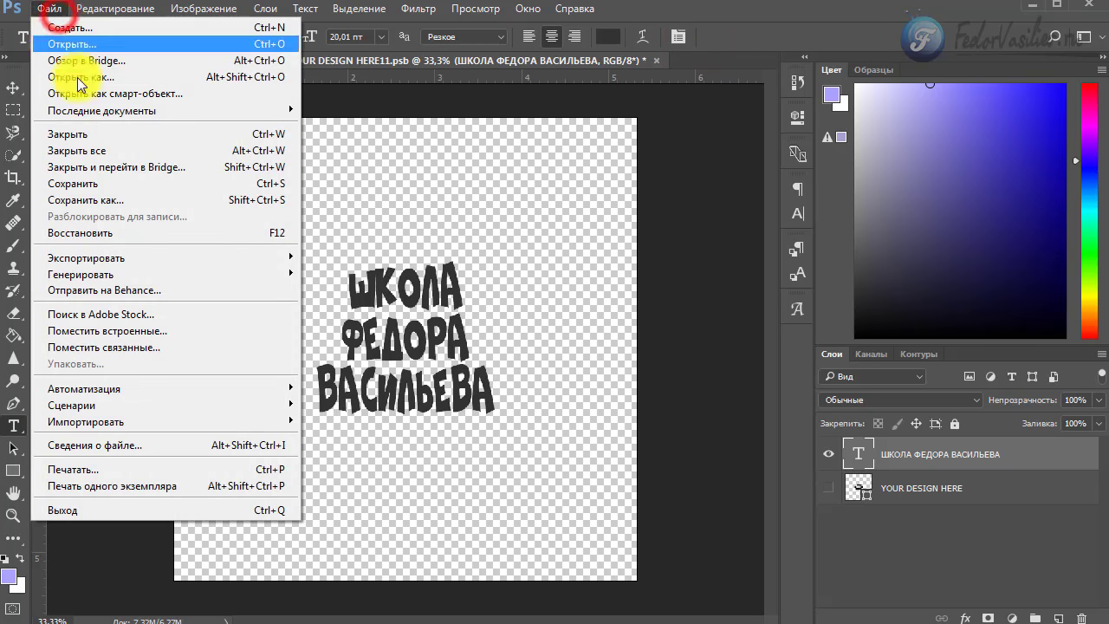
{"action": "left_click", "coordinate": [754, 21]}
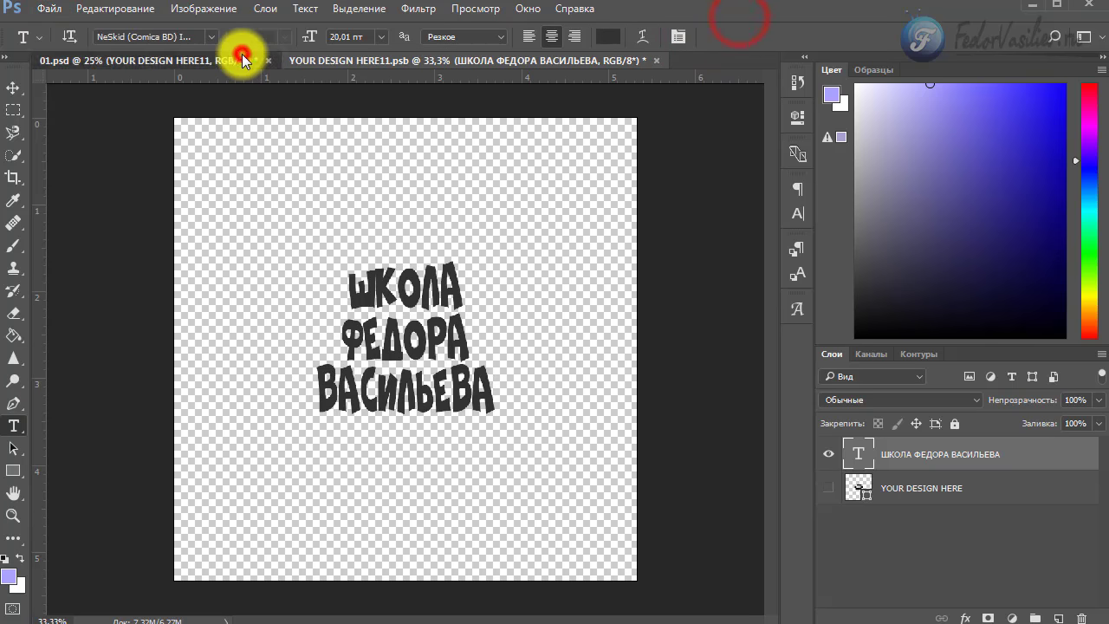
- Return to the 01.psd mockup and collapse the YOUR CHANGE HERE group
{"action": "left_click", "coordinate": [243, 58]}
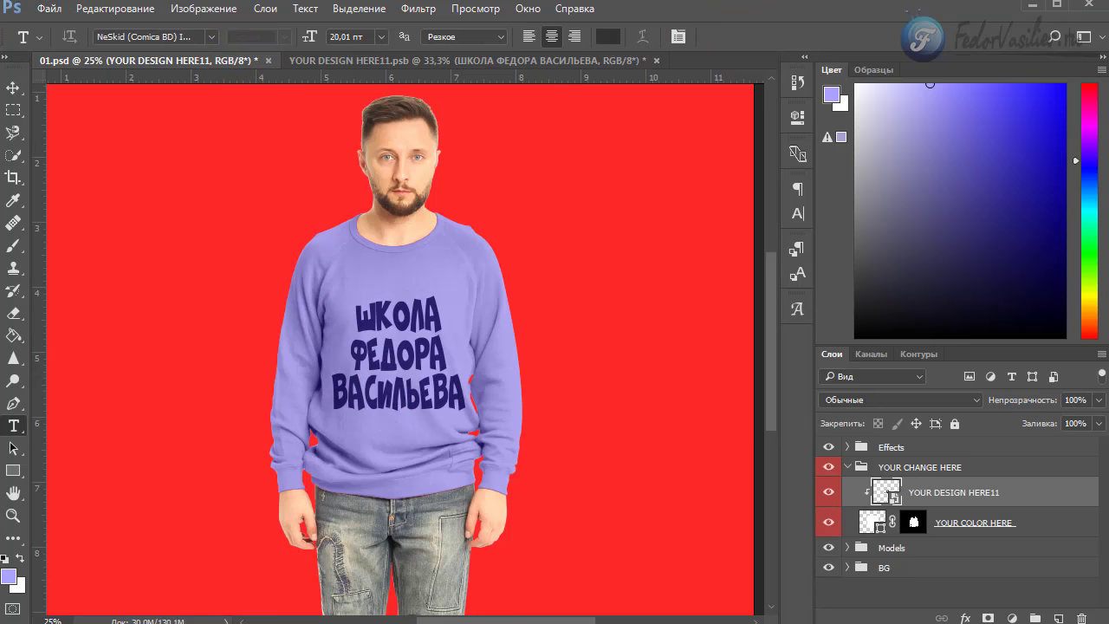
{"action": "left_click", "coordinate": [848, 467]}
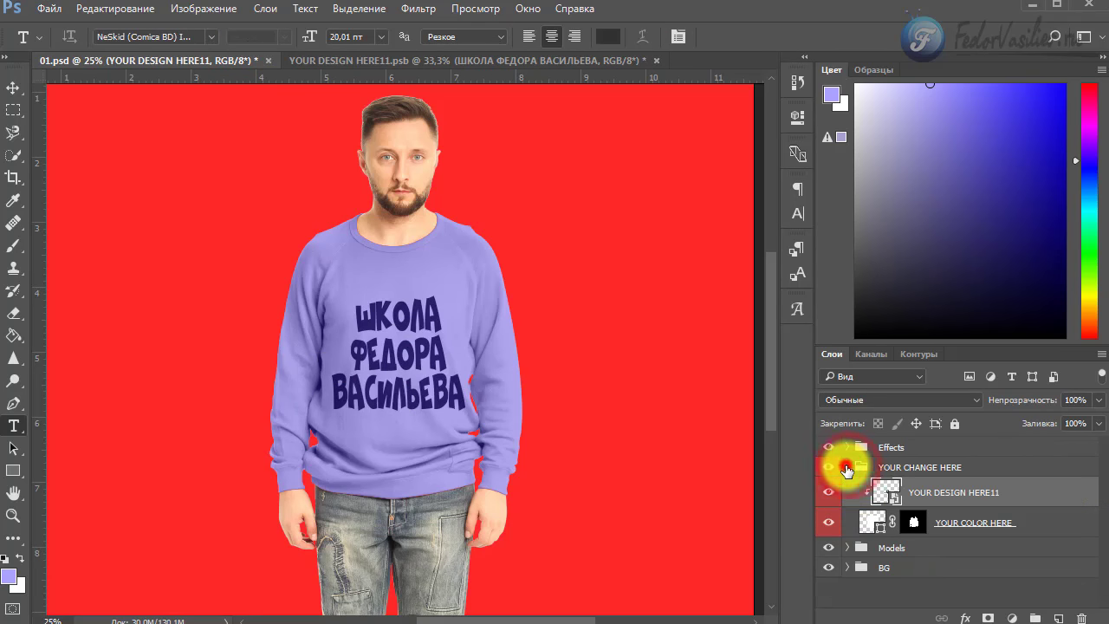
{"action": "left_click", "coordinate": [848, 467]}
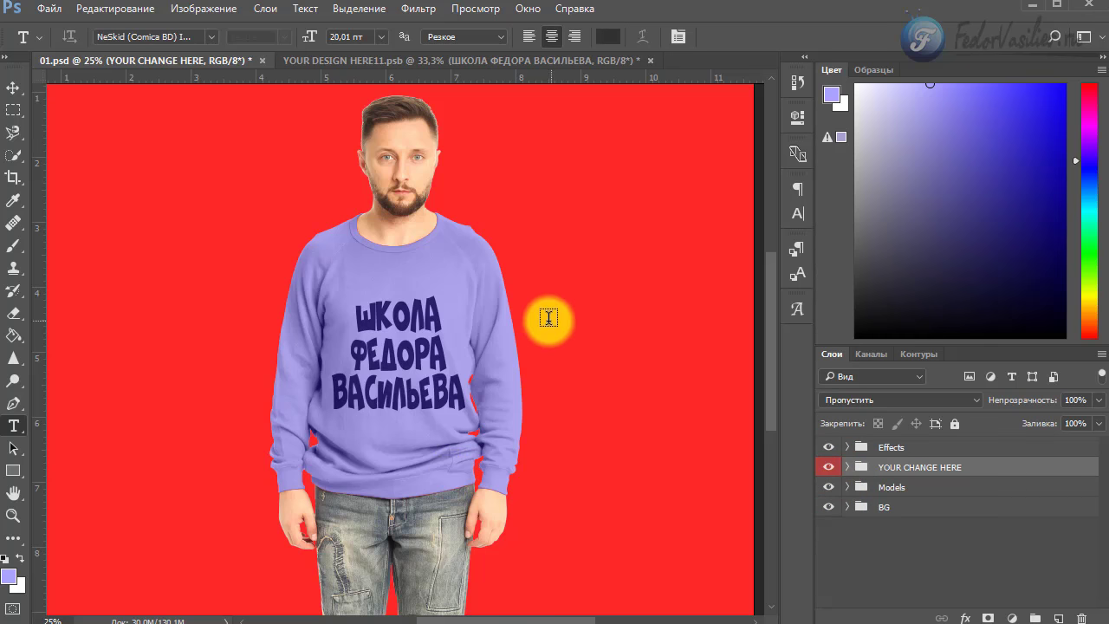
- Try saving the mockup as a JPEG copy named 01.jpg, and cancel at the JPEG options
{"action": "left_click", "coordinate": [43, 8]}
{"action": "left_click", "coordinate": [87, 199]}
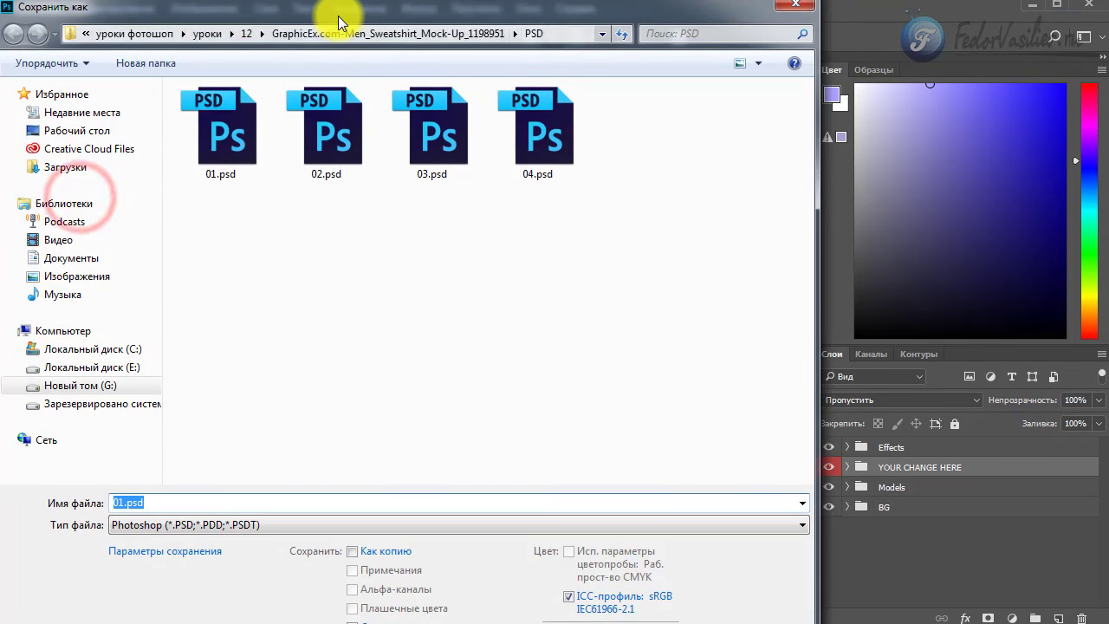
{"action": "left_click", "coordinate": [141, 524]}
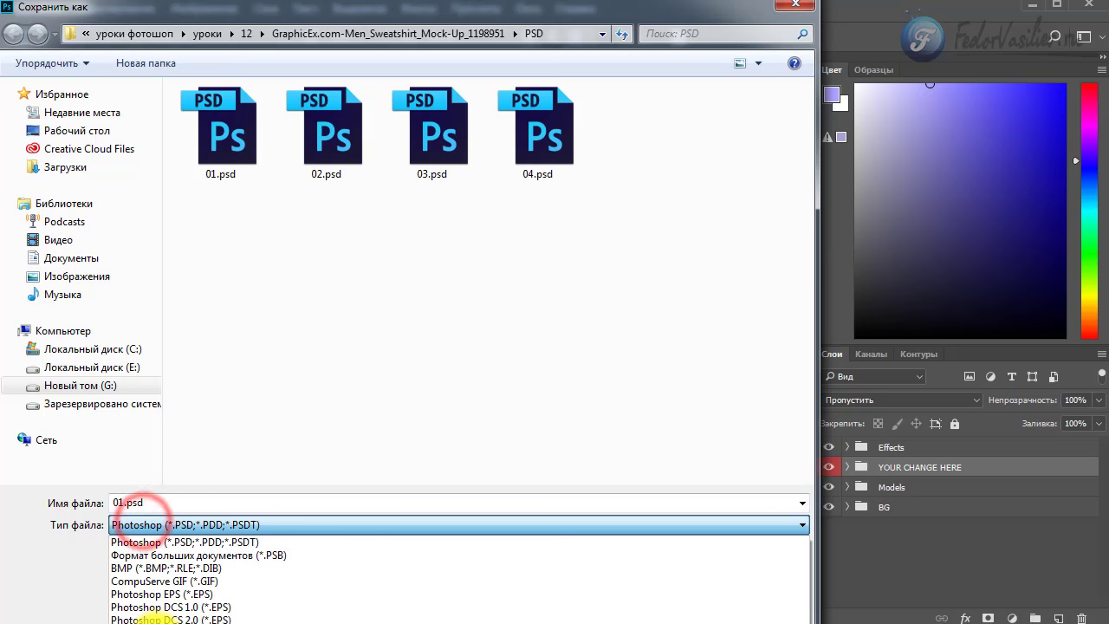
{"action": "left_click", "coordinate": [150, 619]}
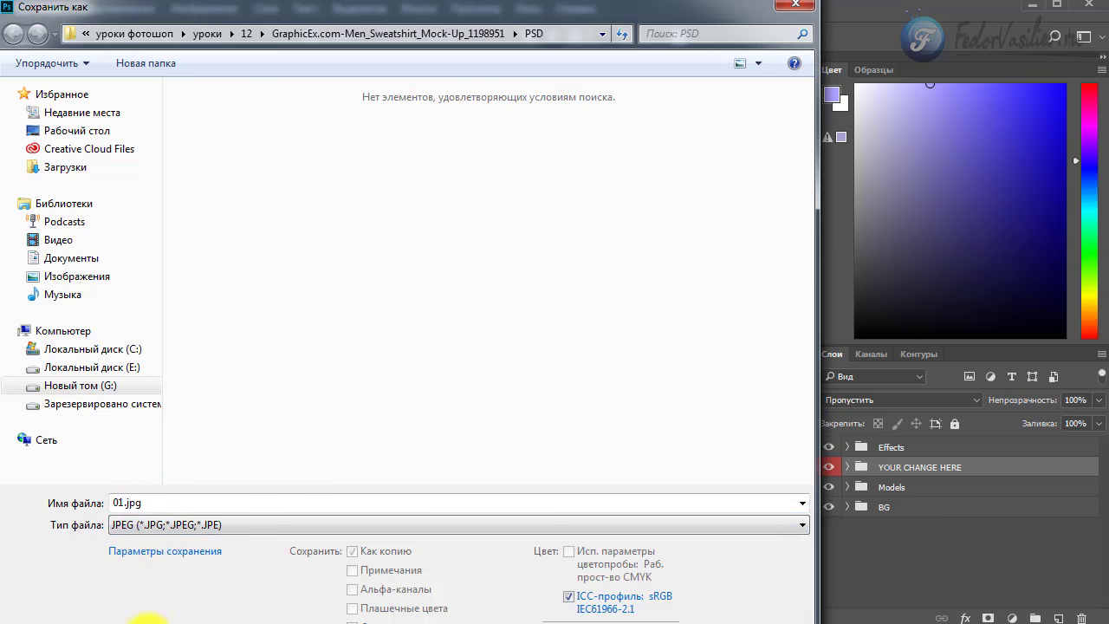
{"action": "left_click_drag", "start_coordinate": [594, 7], "coordinate": [590, 12]}
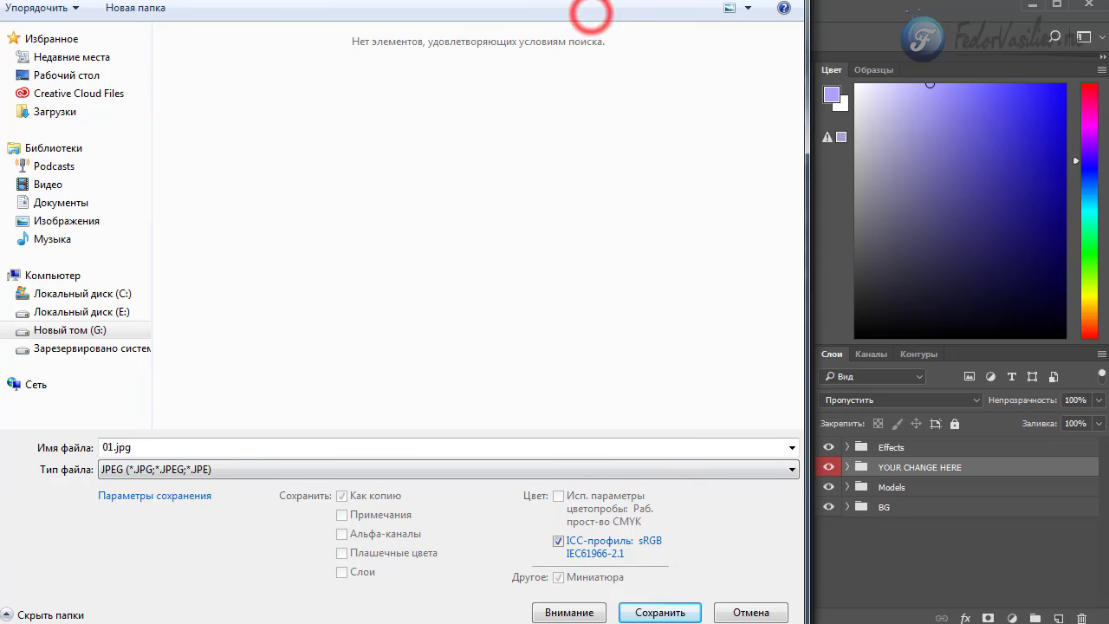
{"action": "left_click_drag", "start_coordinate": [624, 623], "coordinate": [624, 582]}
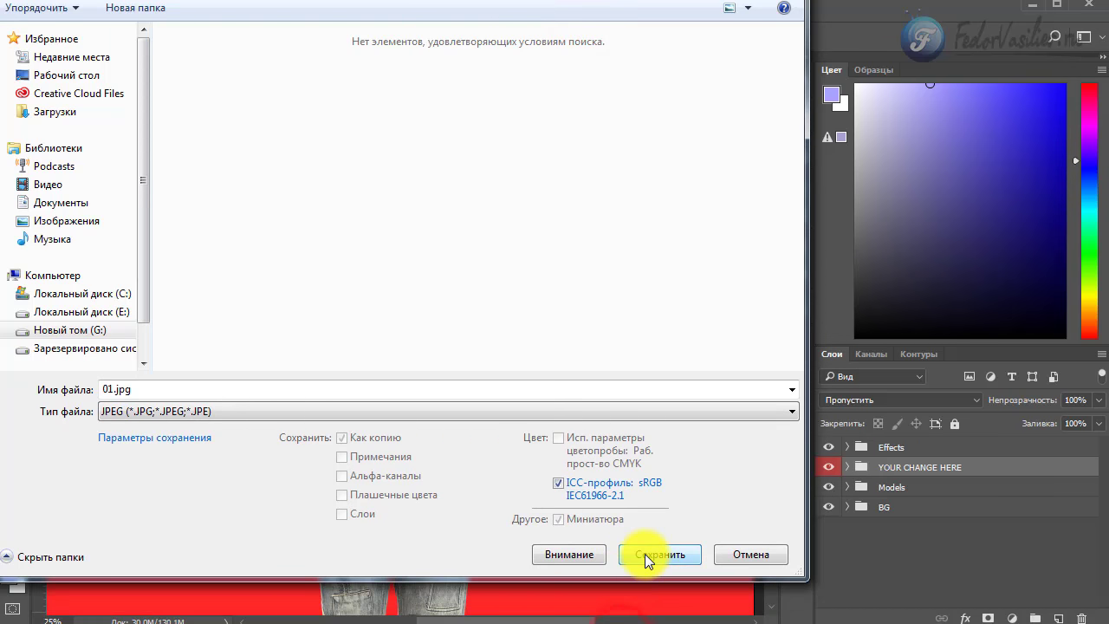
{"action": "left_click", "coordinate": [652, 555]}
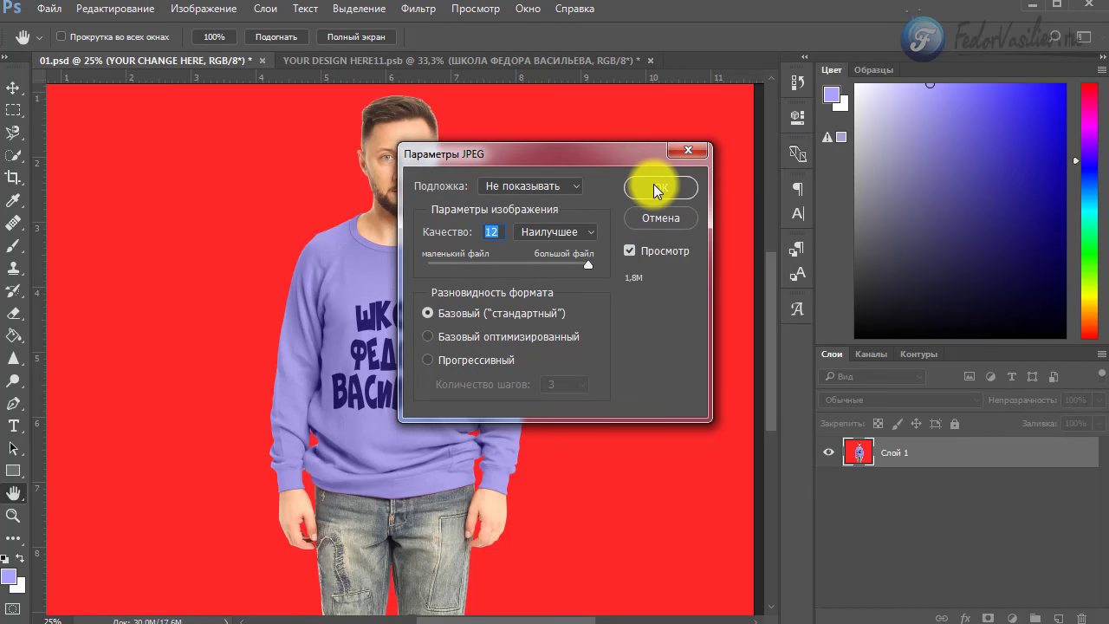
{"action": "left_click", "coordinate": [659, 219]}
{"action": "key", "text": "t"}
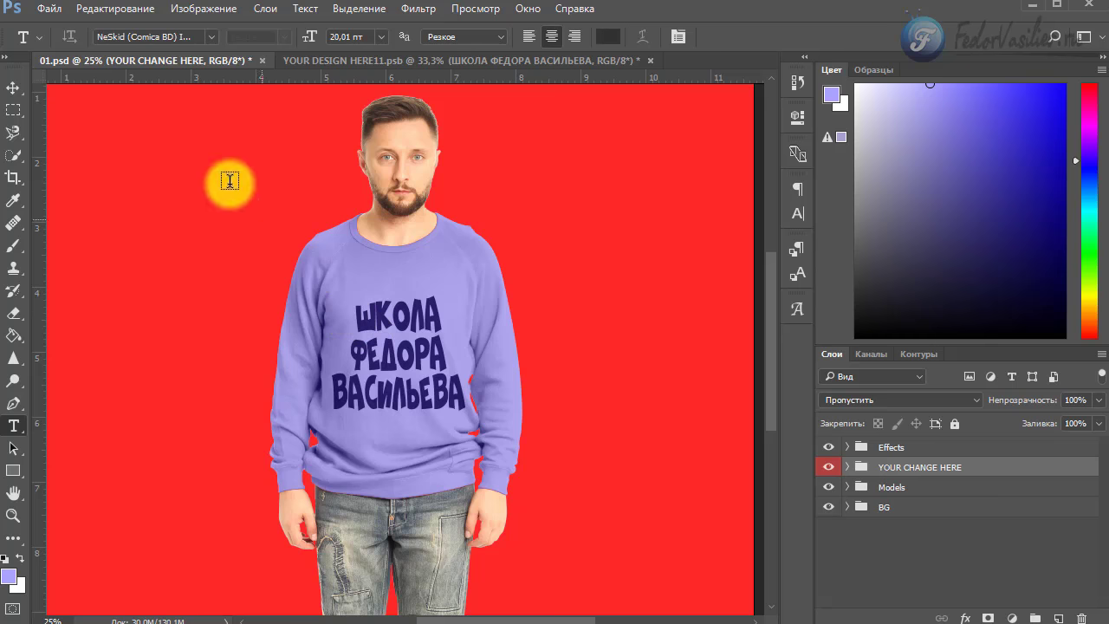
- Open the mockup in Save for Web and zoom its preview out to 12.5% to examine the whole image
{"action": "left_click", "coordinate": [50, 11]}
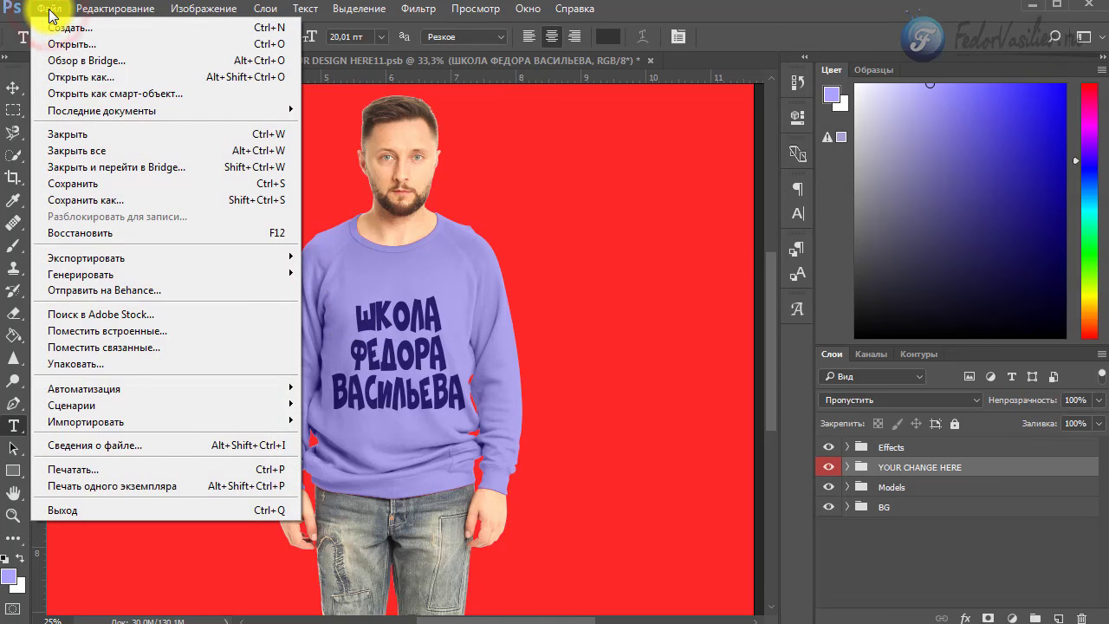
{"action": "mouse_move", "coordinate": [91, 257]}
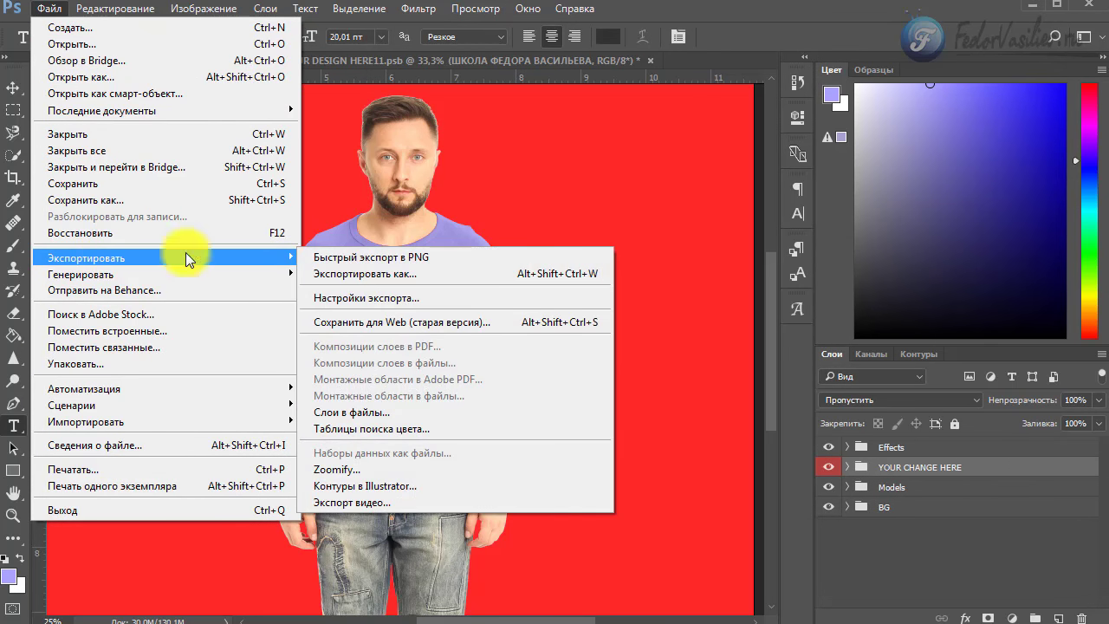
{"action": "left_click", "coordinate": [351, 322]}
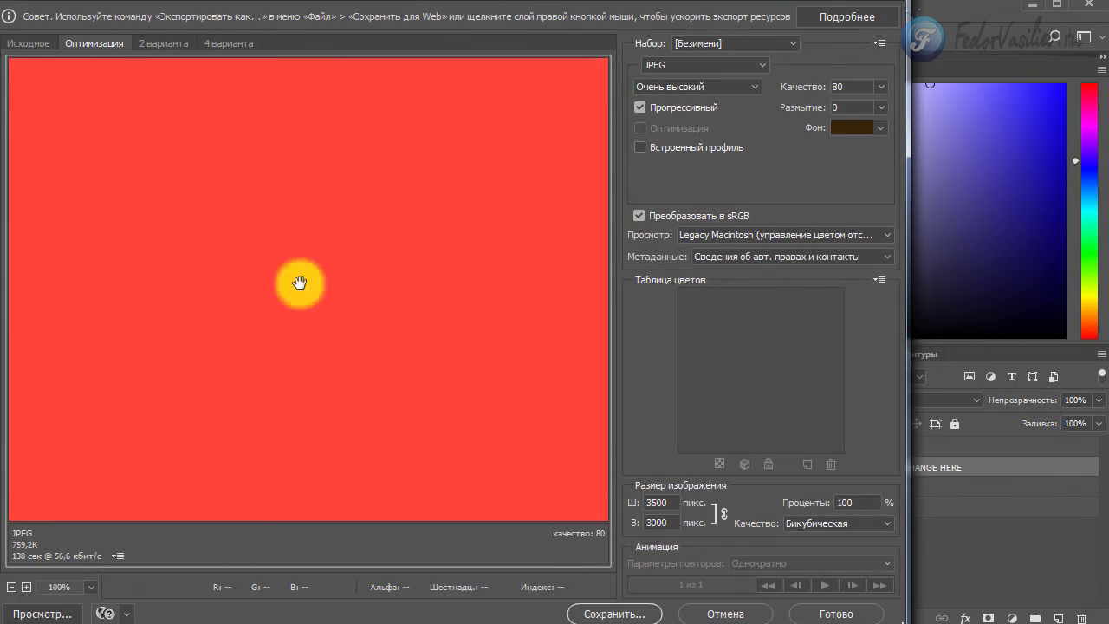
{"action": "left_click", "coordinate": [11, 588]}
{"action": "left_click", "coordinate": [11, 588]}
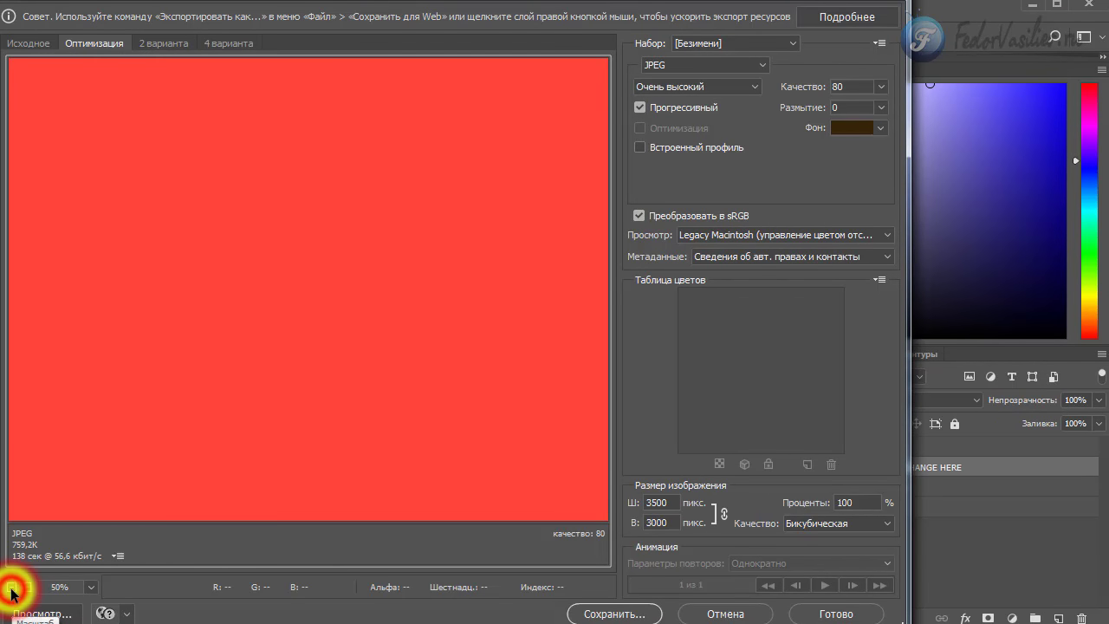
{"action": "left_click", "coordinate": [11, 588]}
{"action": "left_click", "coordinate": [11, 587]}
{"action": "left_click", "coordinate": [11, 587]}
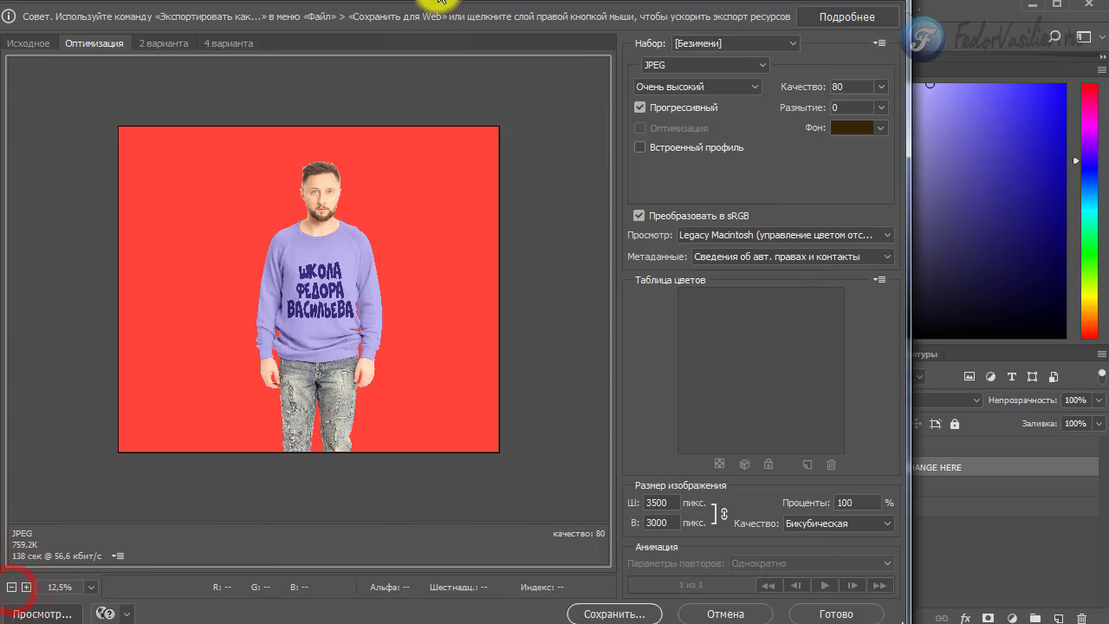
{"action": "left_click_drag", "start_coordinate": [423, 36], "coordinate": [440, 0]}
- Review the export format and quality presets, keeping JPEG at very high quality
{"action": "left_click", "coordinate": [659, 29]}
{"action": "left_click", "coordinate": [686, 27]}
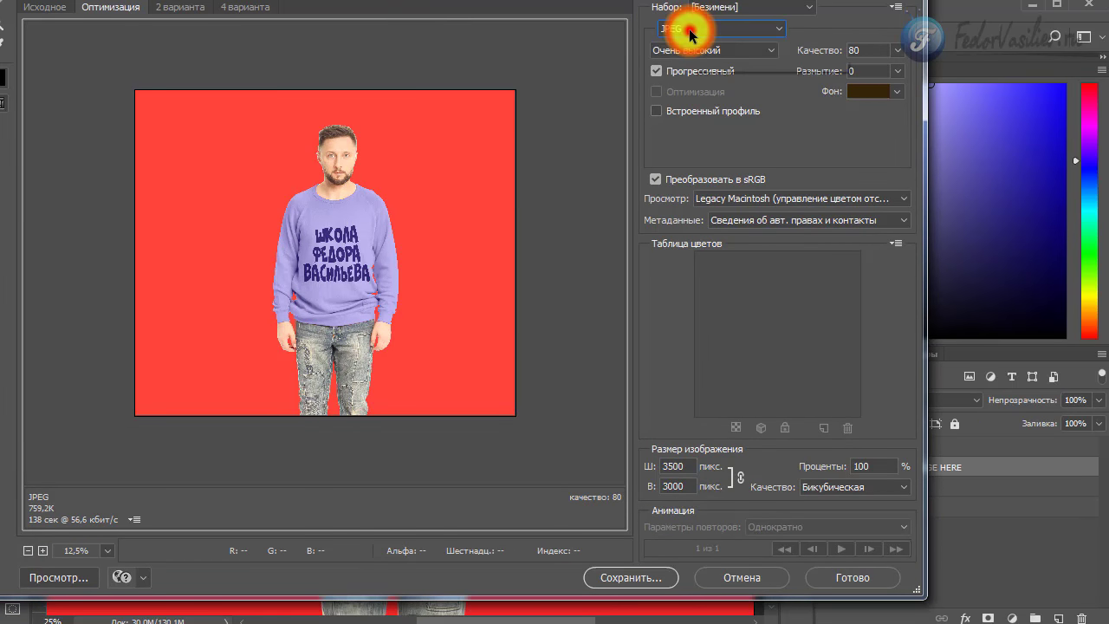
{"action": "left_click", "coordinate": [728, 52]}
{"action": "left_click", "coordinate": [720, 106]}
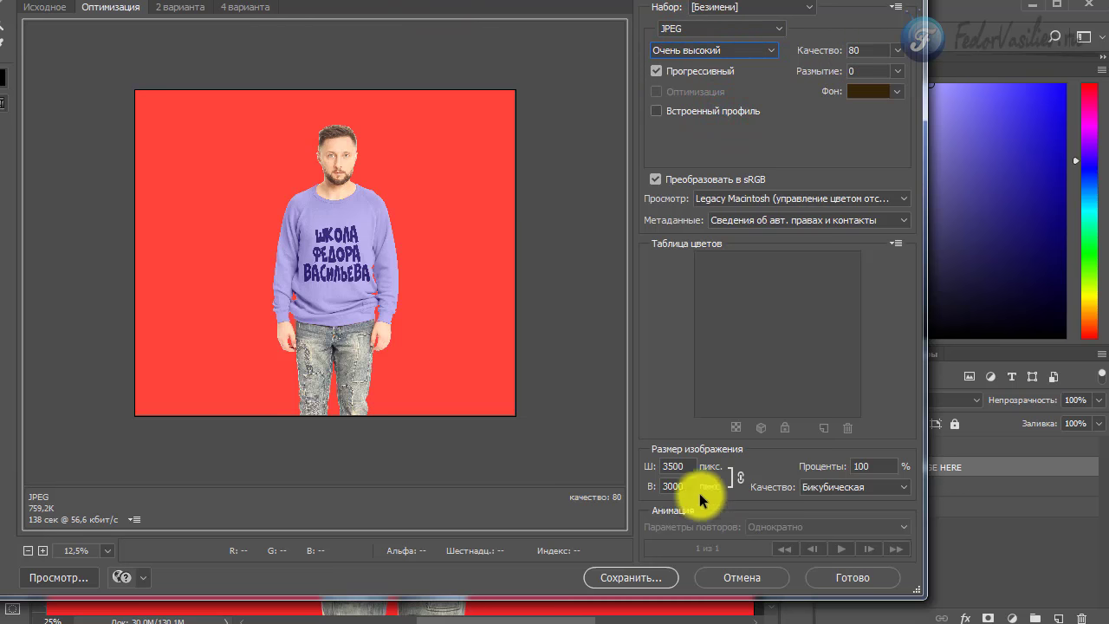
- Inspect the export's width and height settings, and choose PNG-24 as the format before leaving Save for Web
{"action": "left_click", "coordinate": [689, 466]}
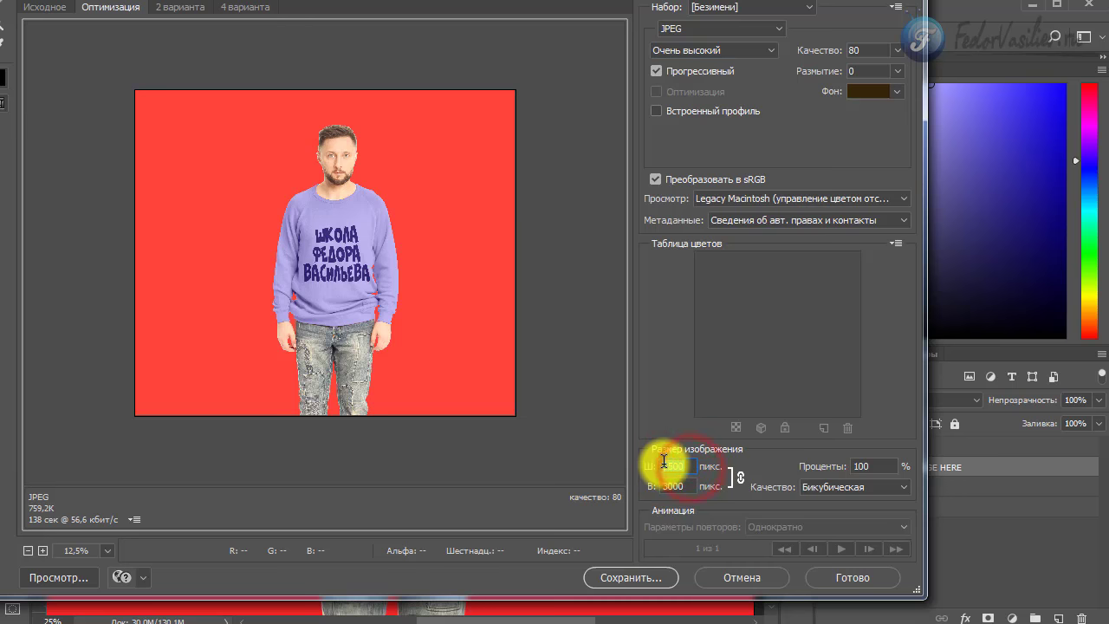
{"action": "left_click", "coordinate": [681, 486]}
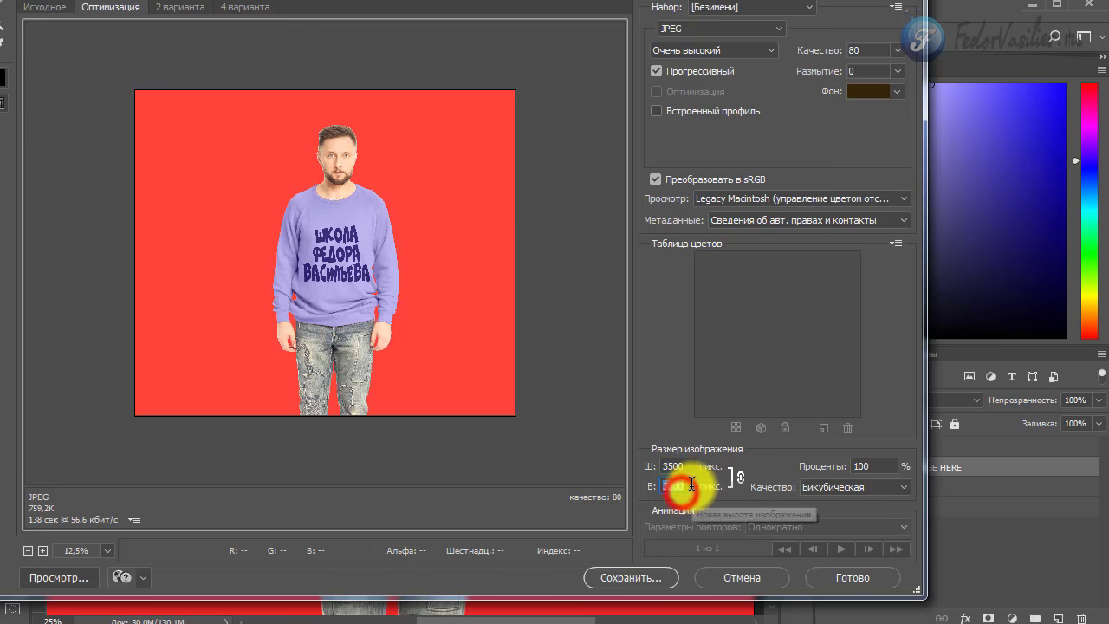
{"action": "left_click", "coordinate": [693, 465]}
{"action": "left_click", "coordinate": [694, 466]}
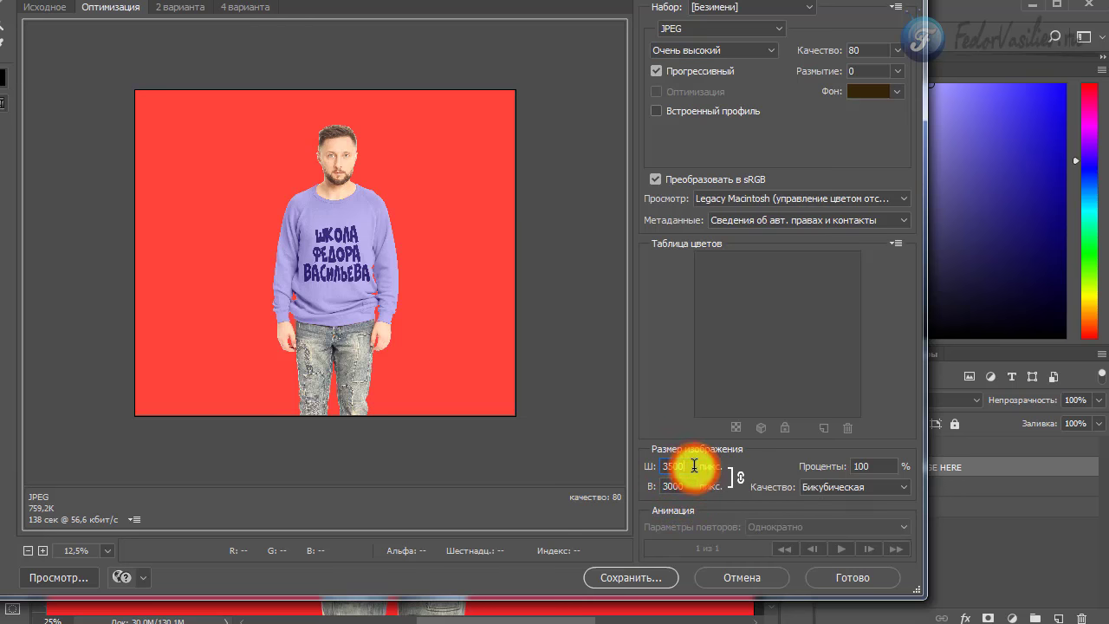
{"action": "left_click", "coordinate": [694, 466]}
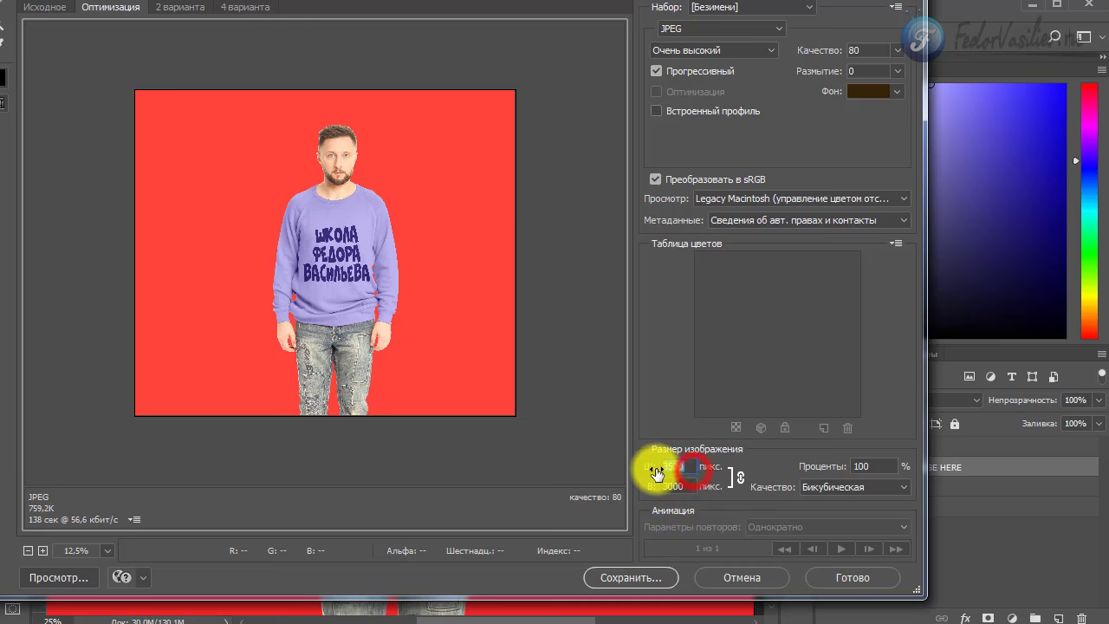
{"action": "left_click", "coordinate": [660, 468]}
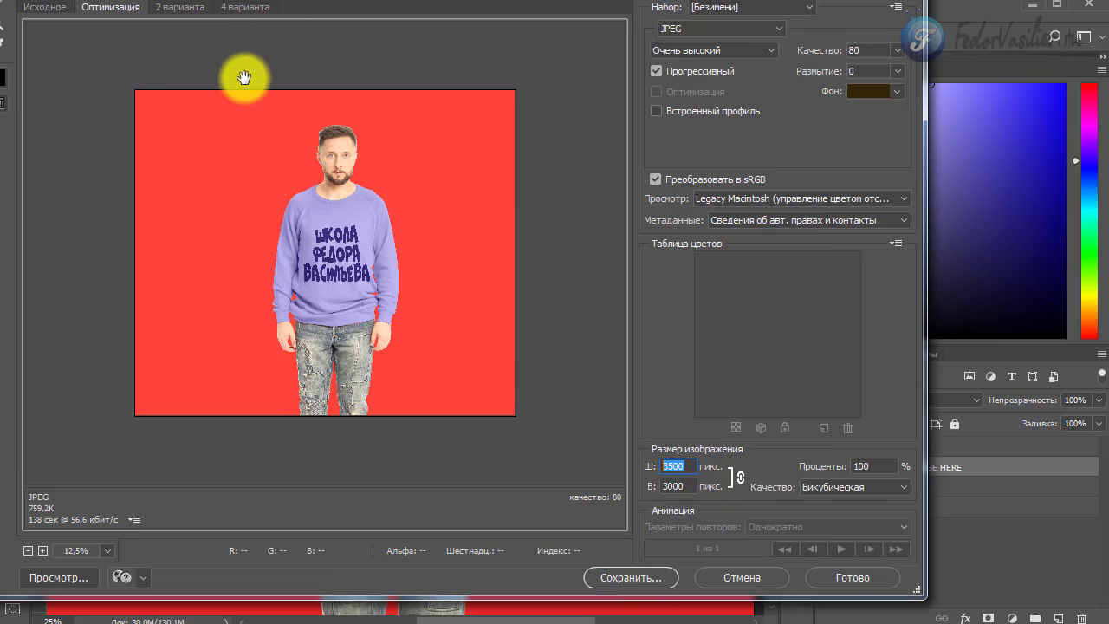
{"action": "left_click", "coordinate": [746, 26]}
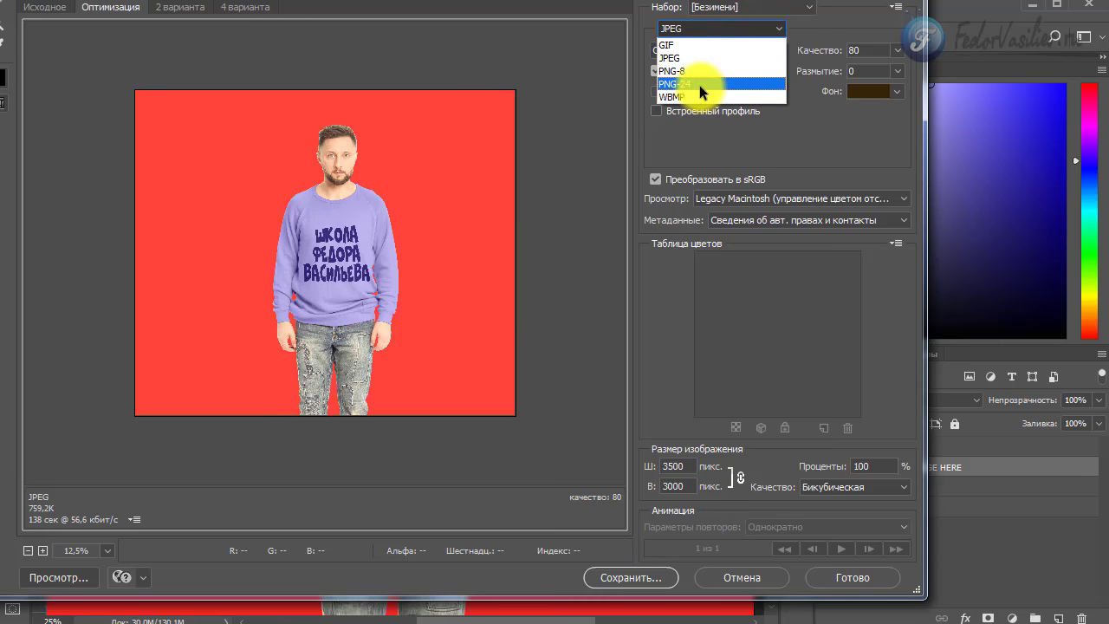
{"action": "left_click", "coordinate": [700, 85]}
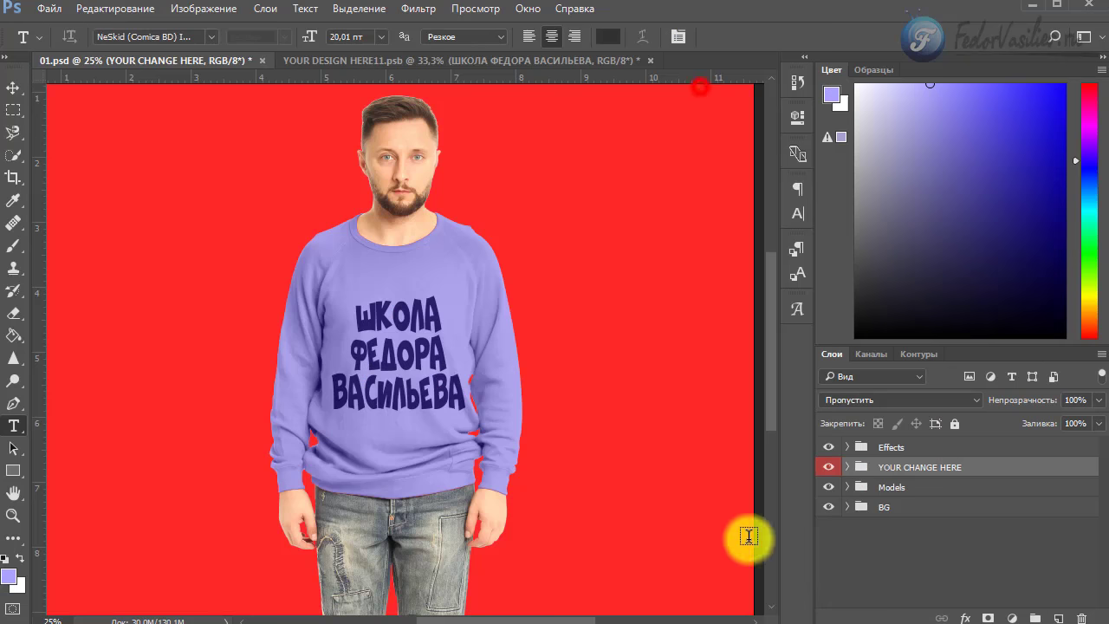